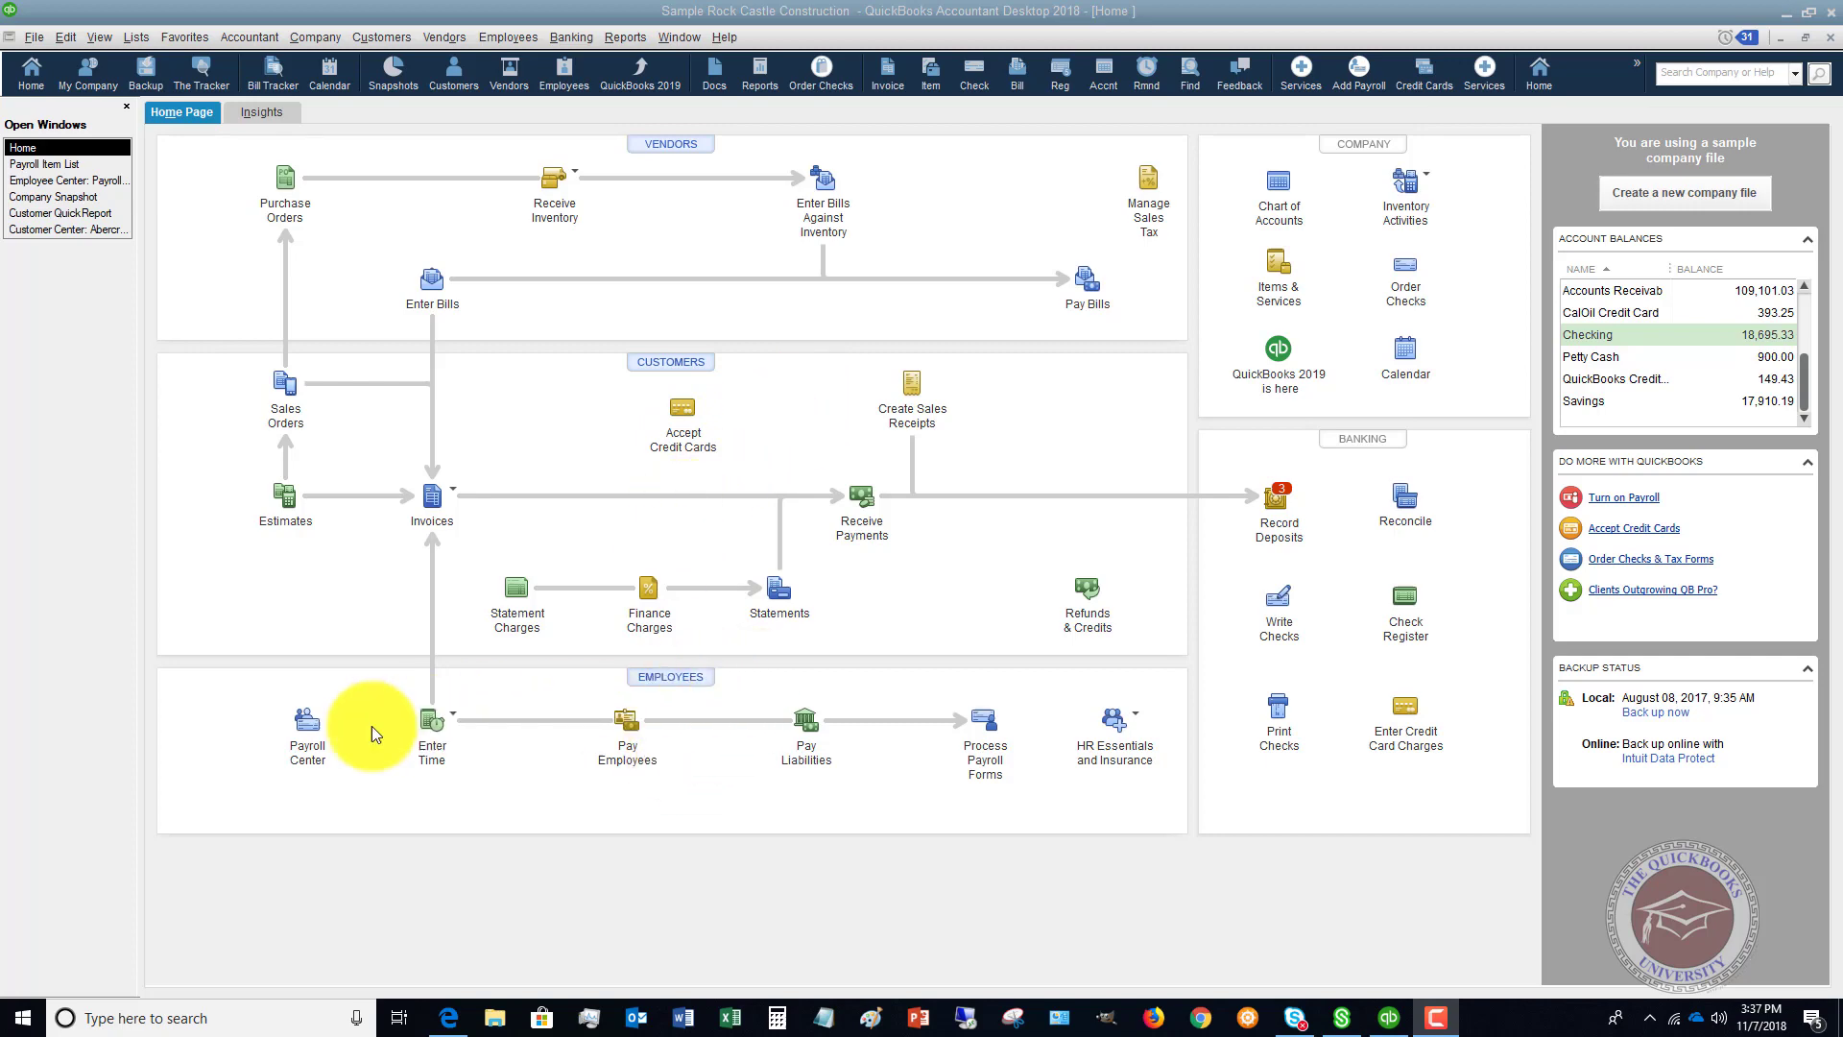
Open the Payroll Center and show its Payroll Item List
left_click(308, 737)
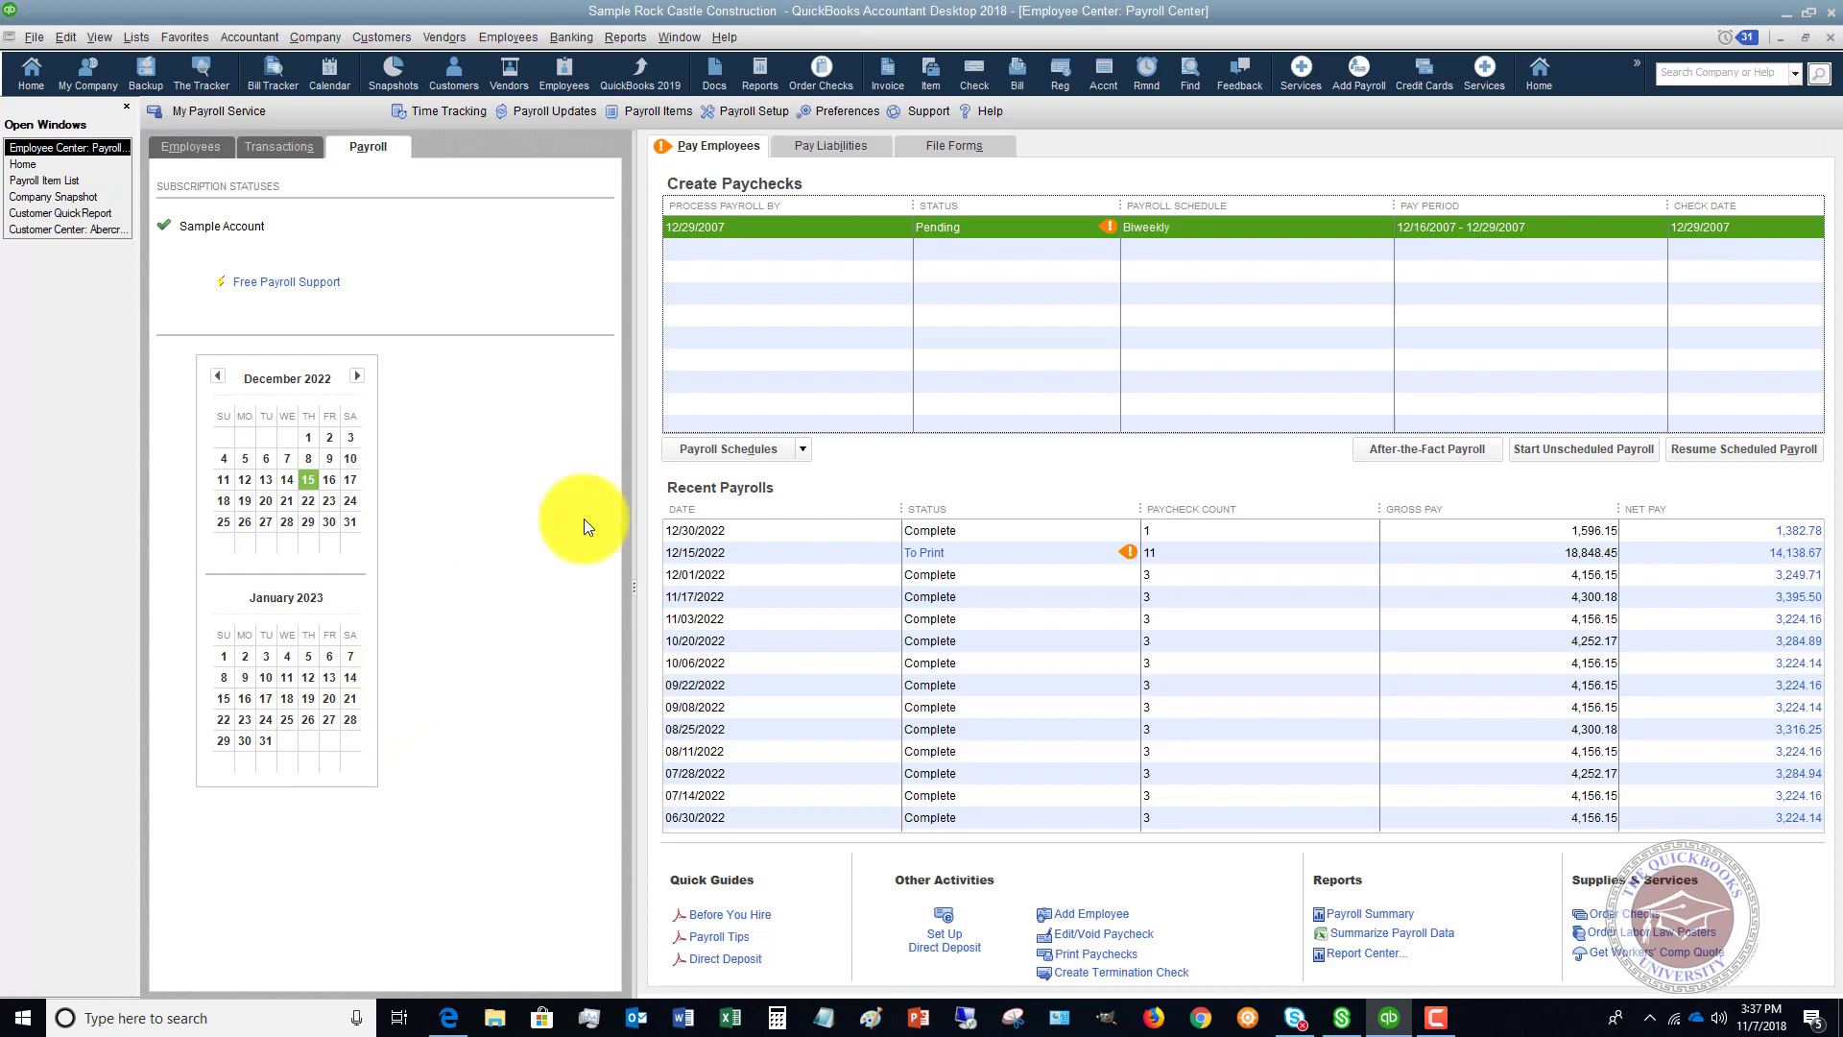
left_click(647, 111)
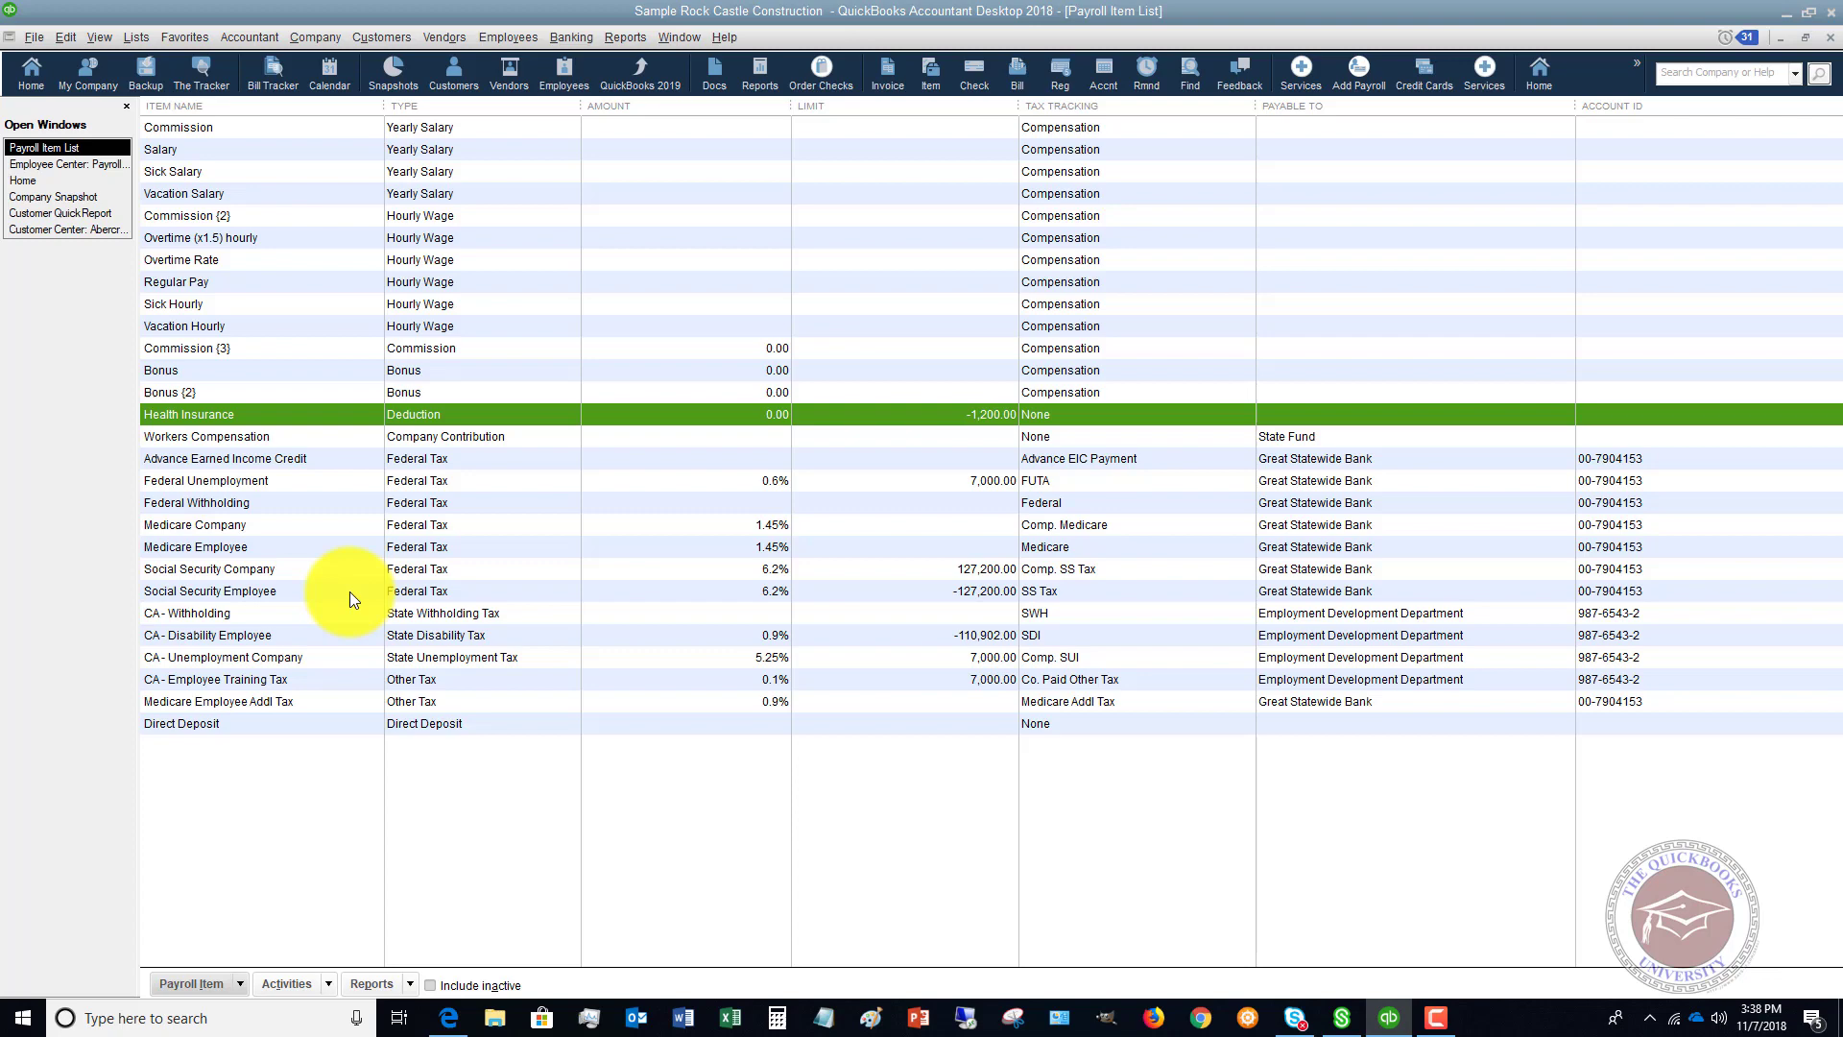
Create an EZ Setup Other Additions payroll item for Mileage reimbursement
right_click(429, 251)
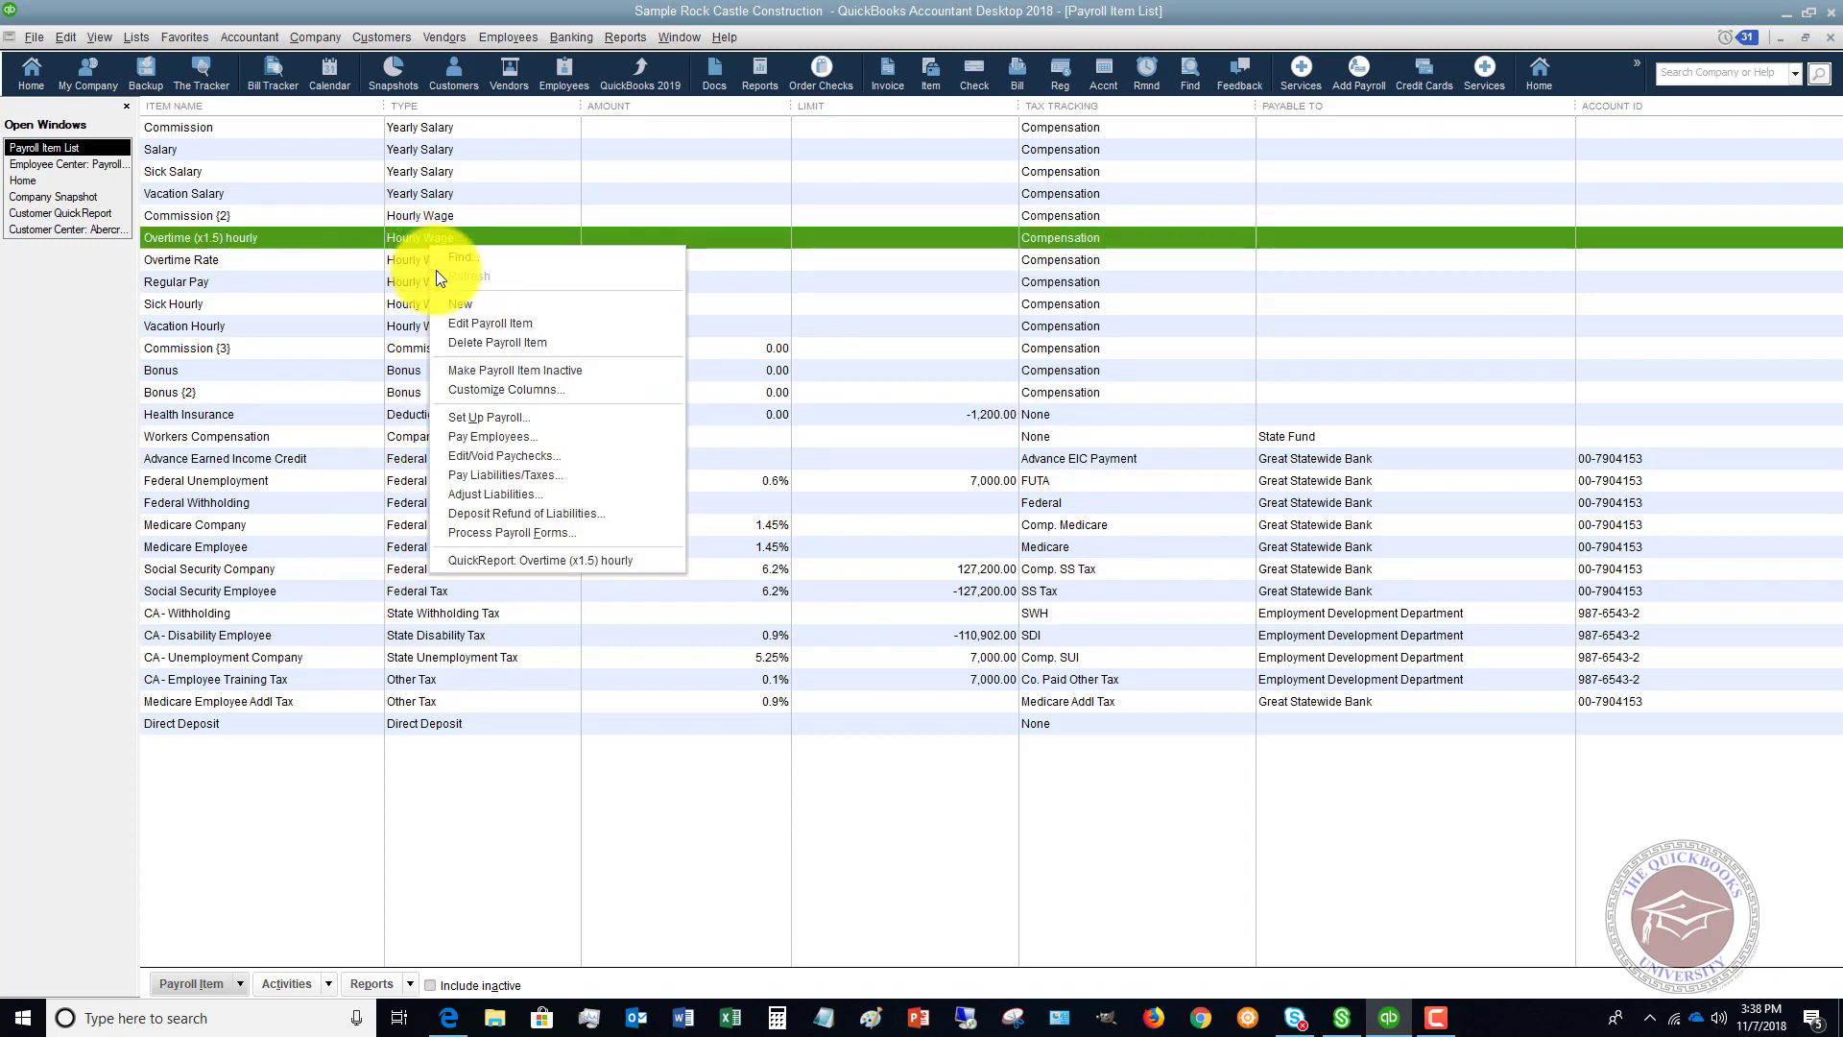
left_click(461, 303)
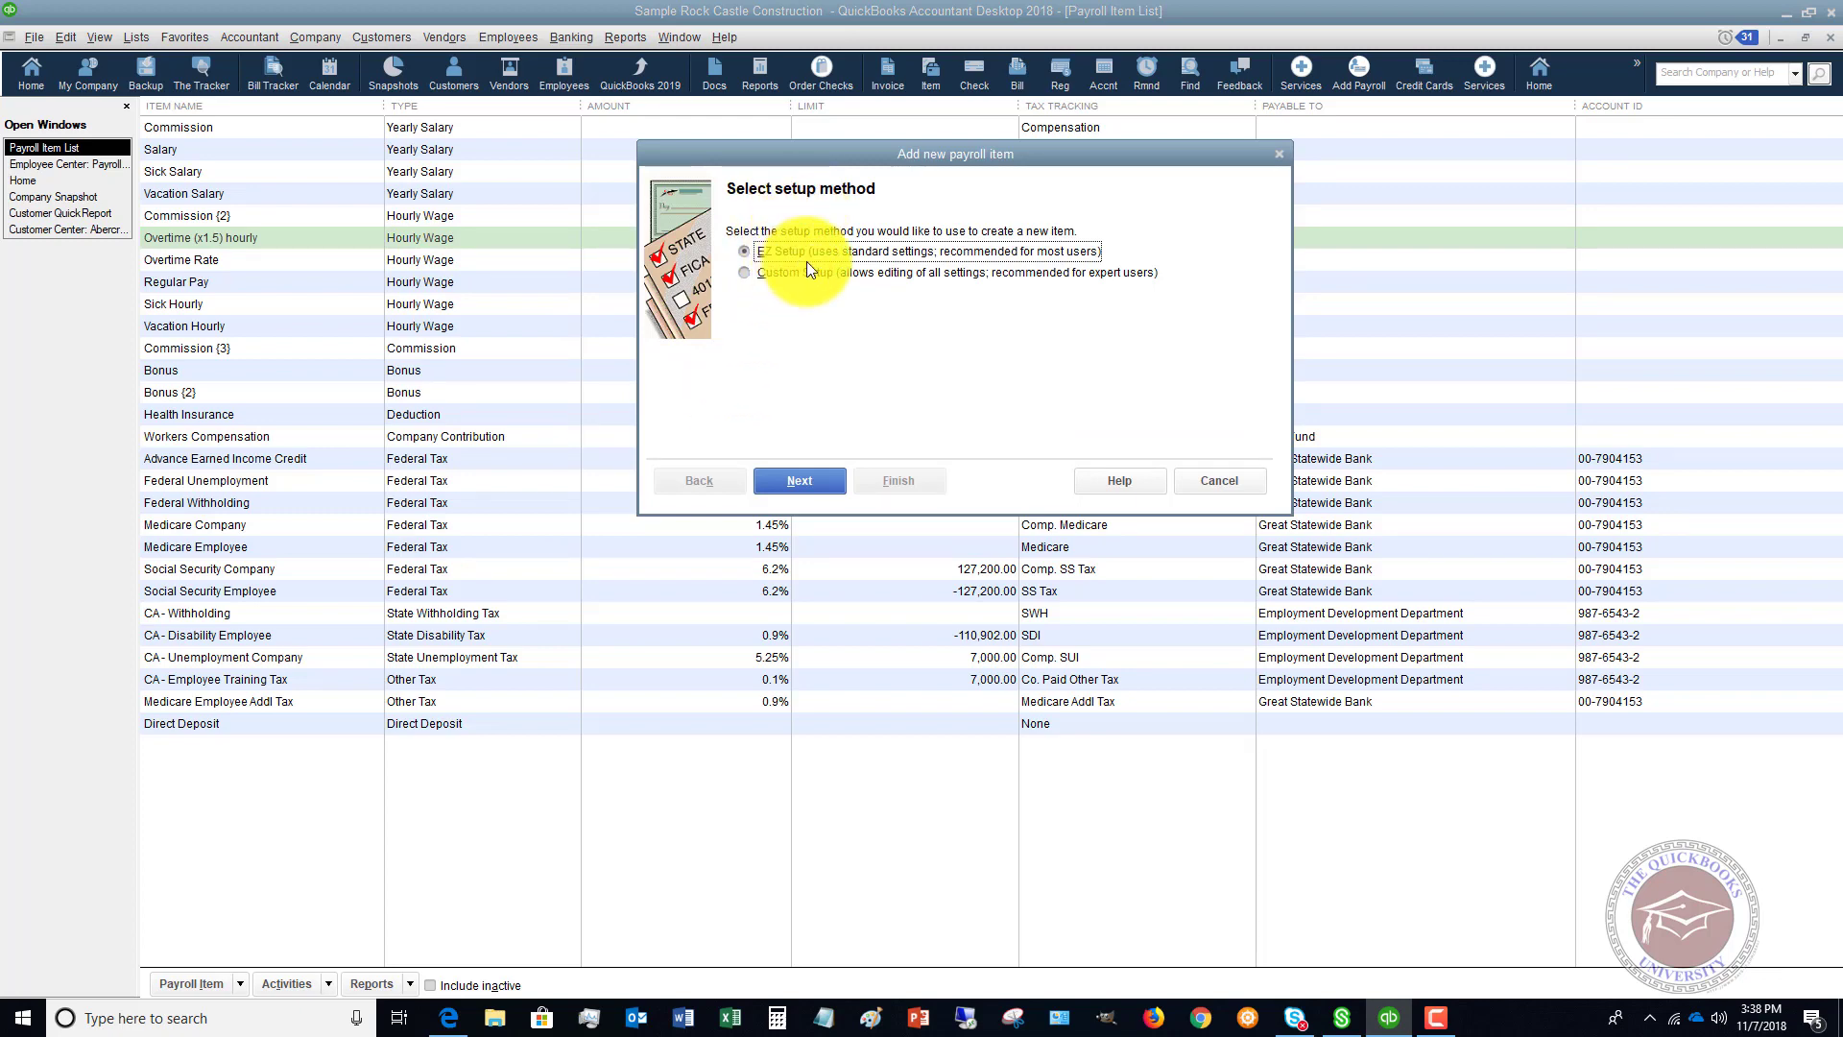
left_click(804, 476)
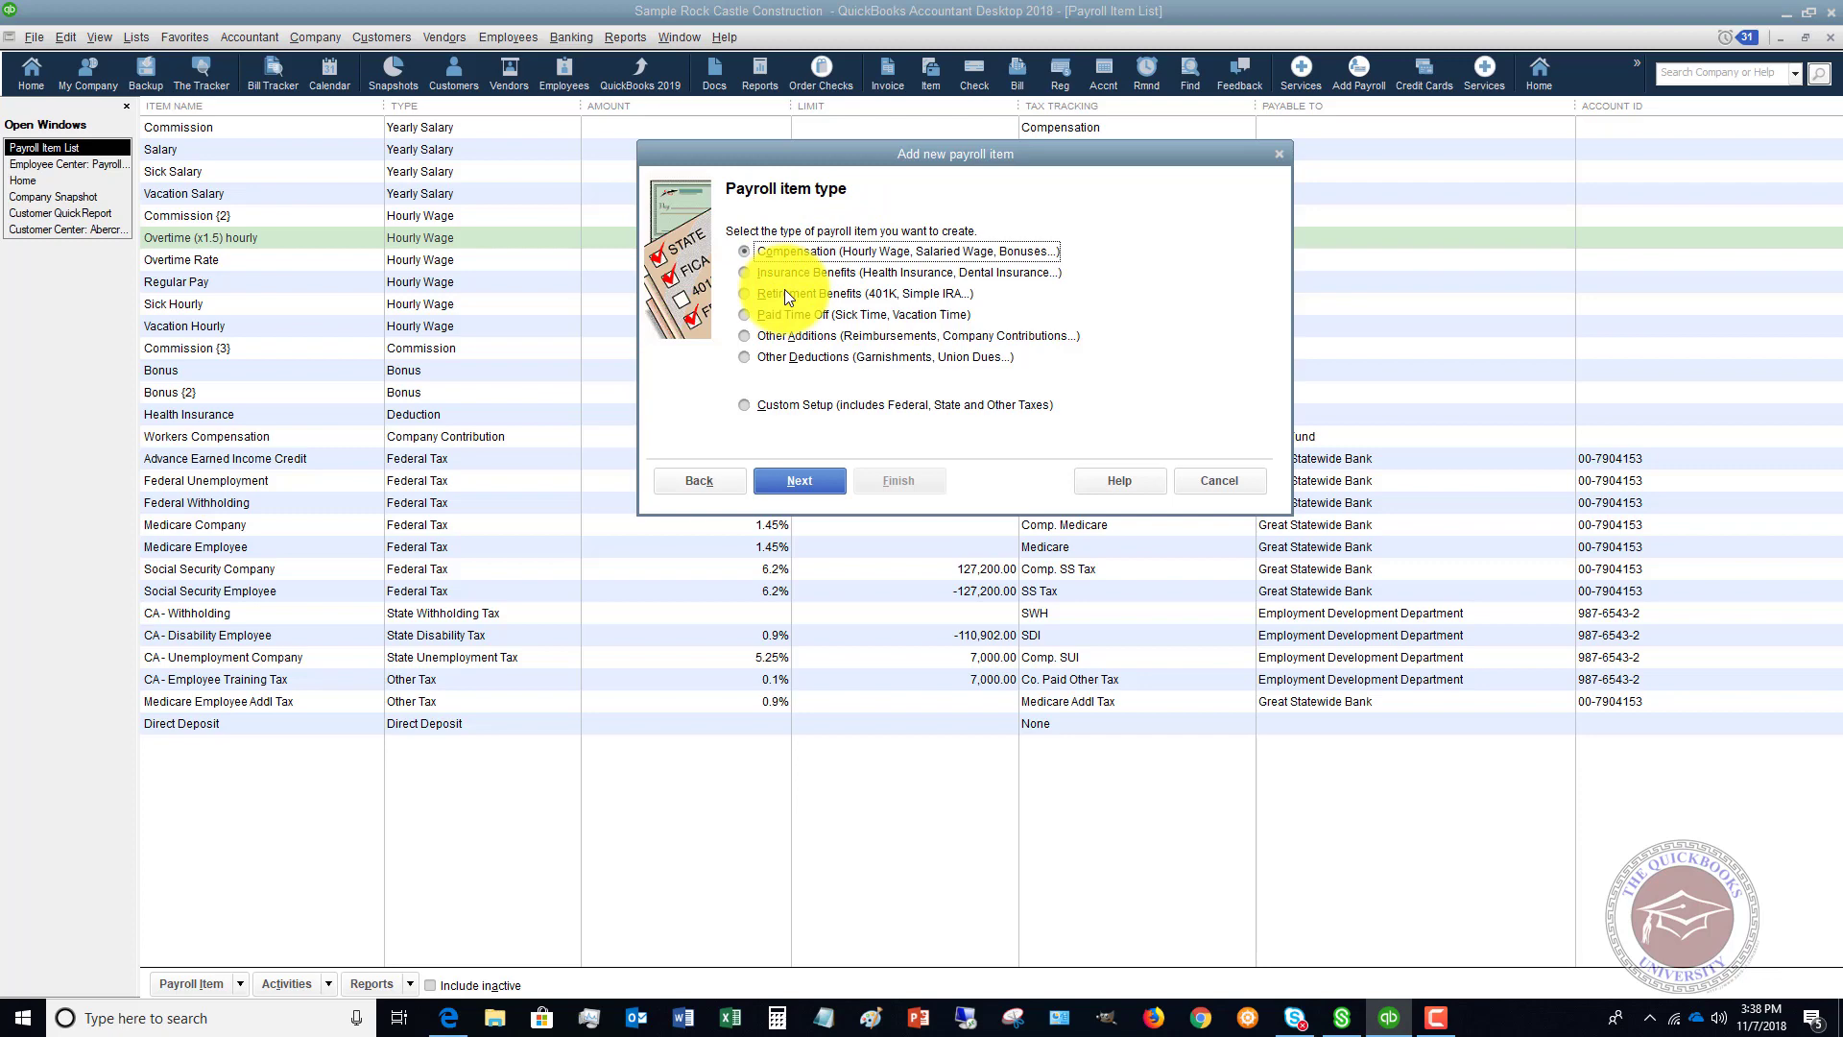
left_click(745, 336)
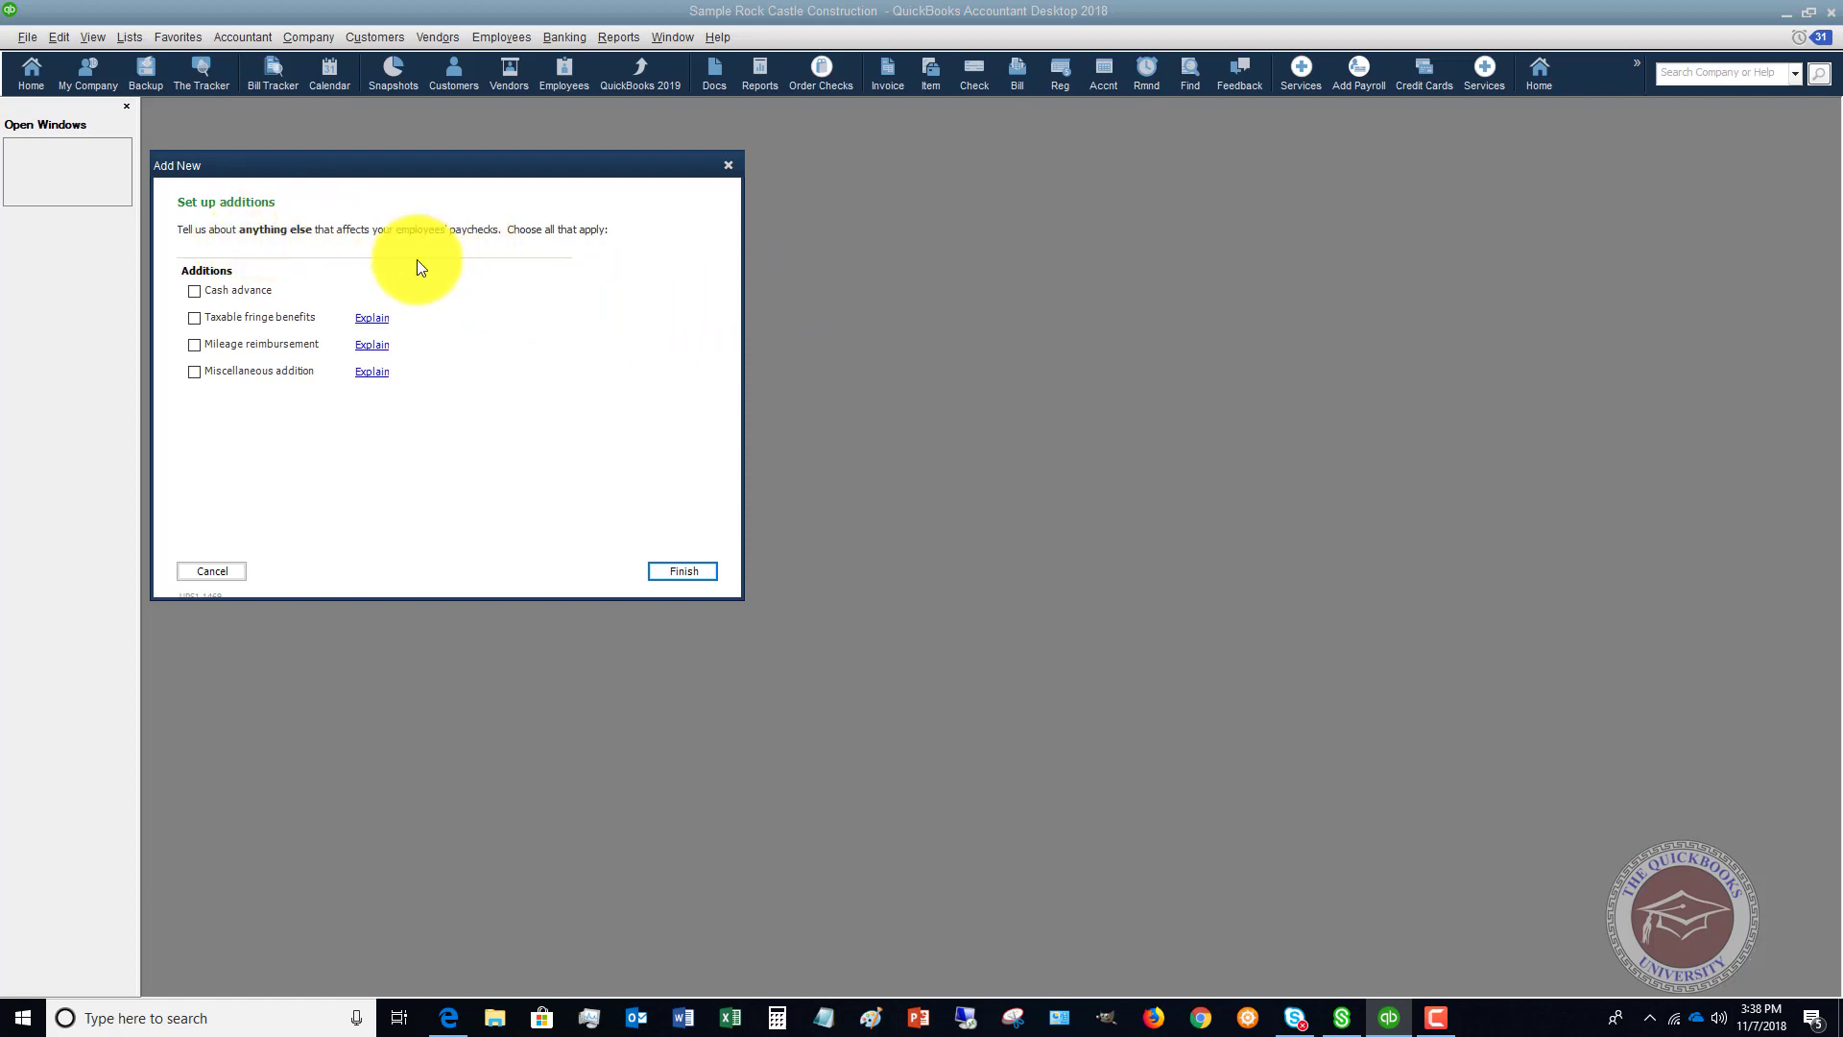
left_click(194, 345)
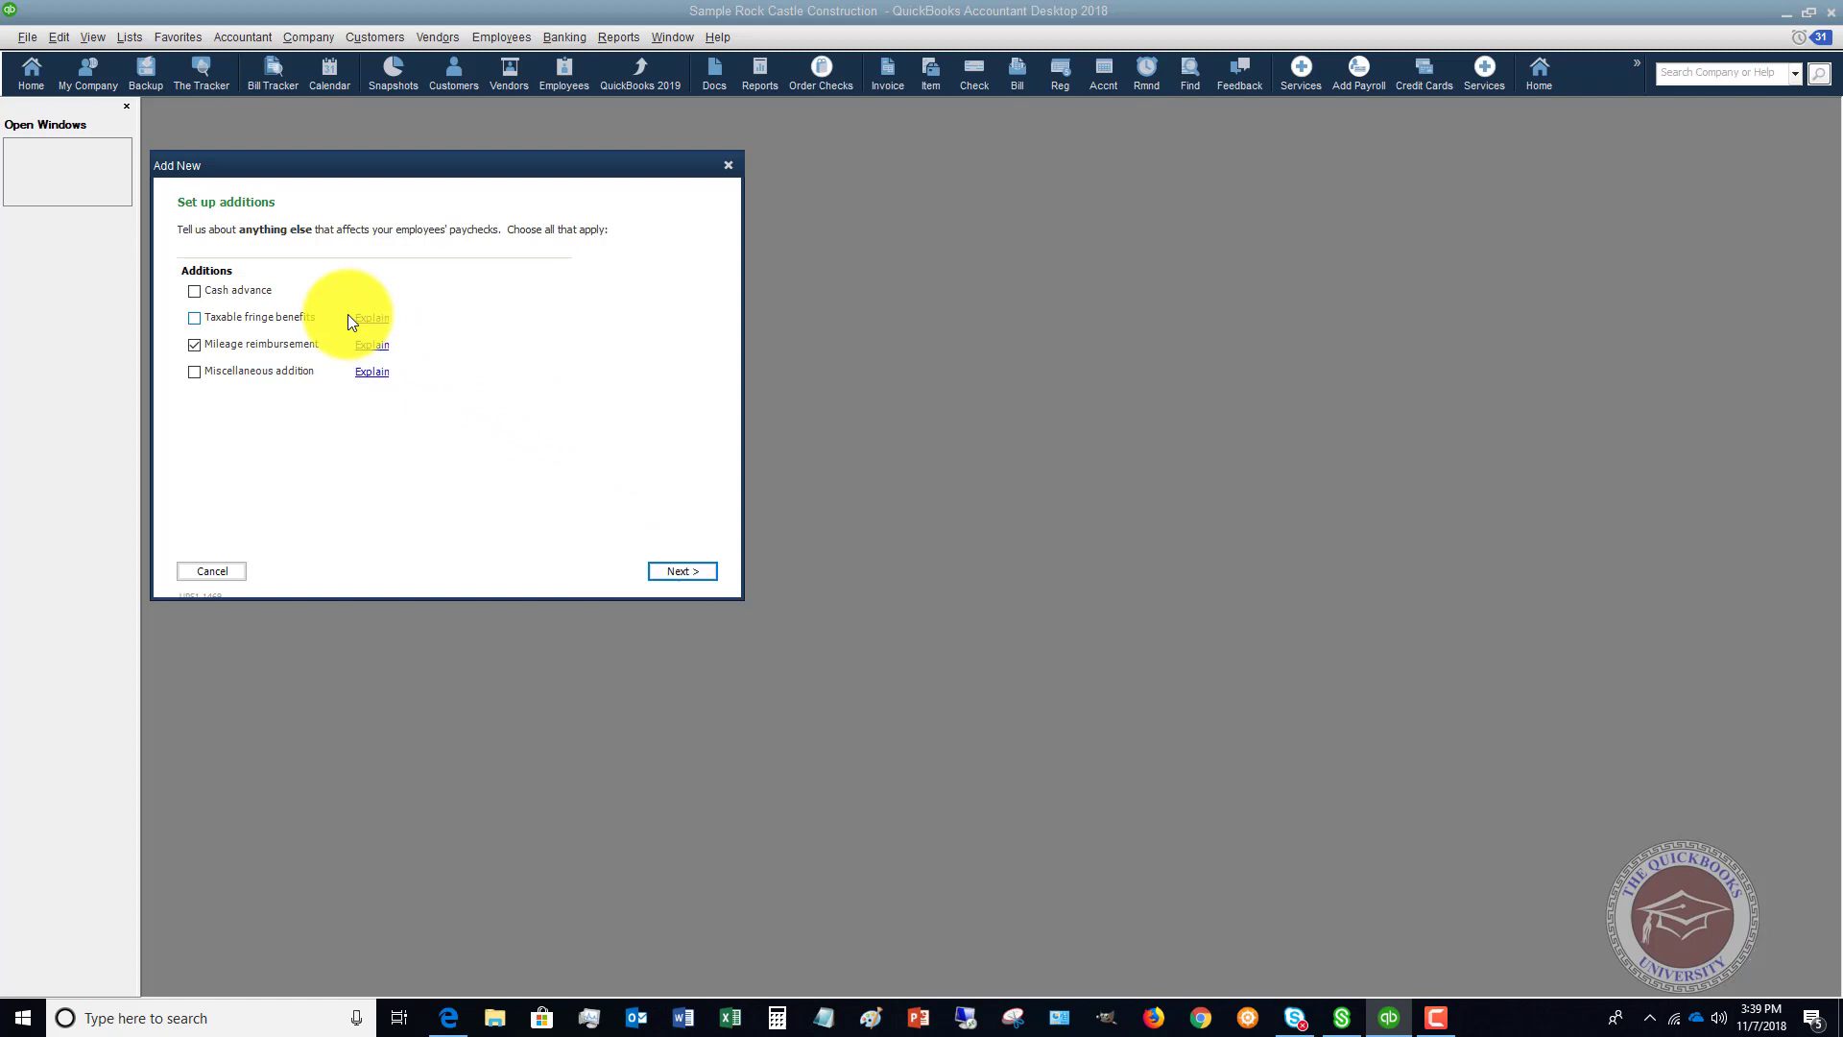
left_click(681, 571)
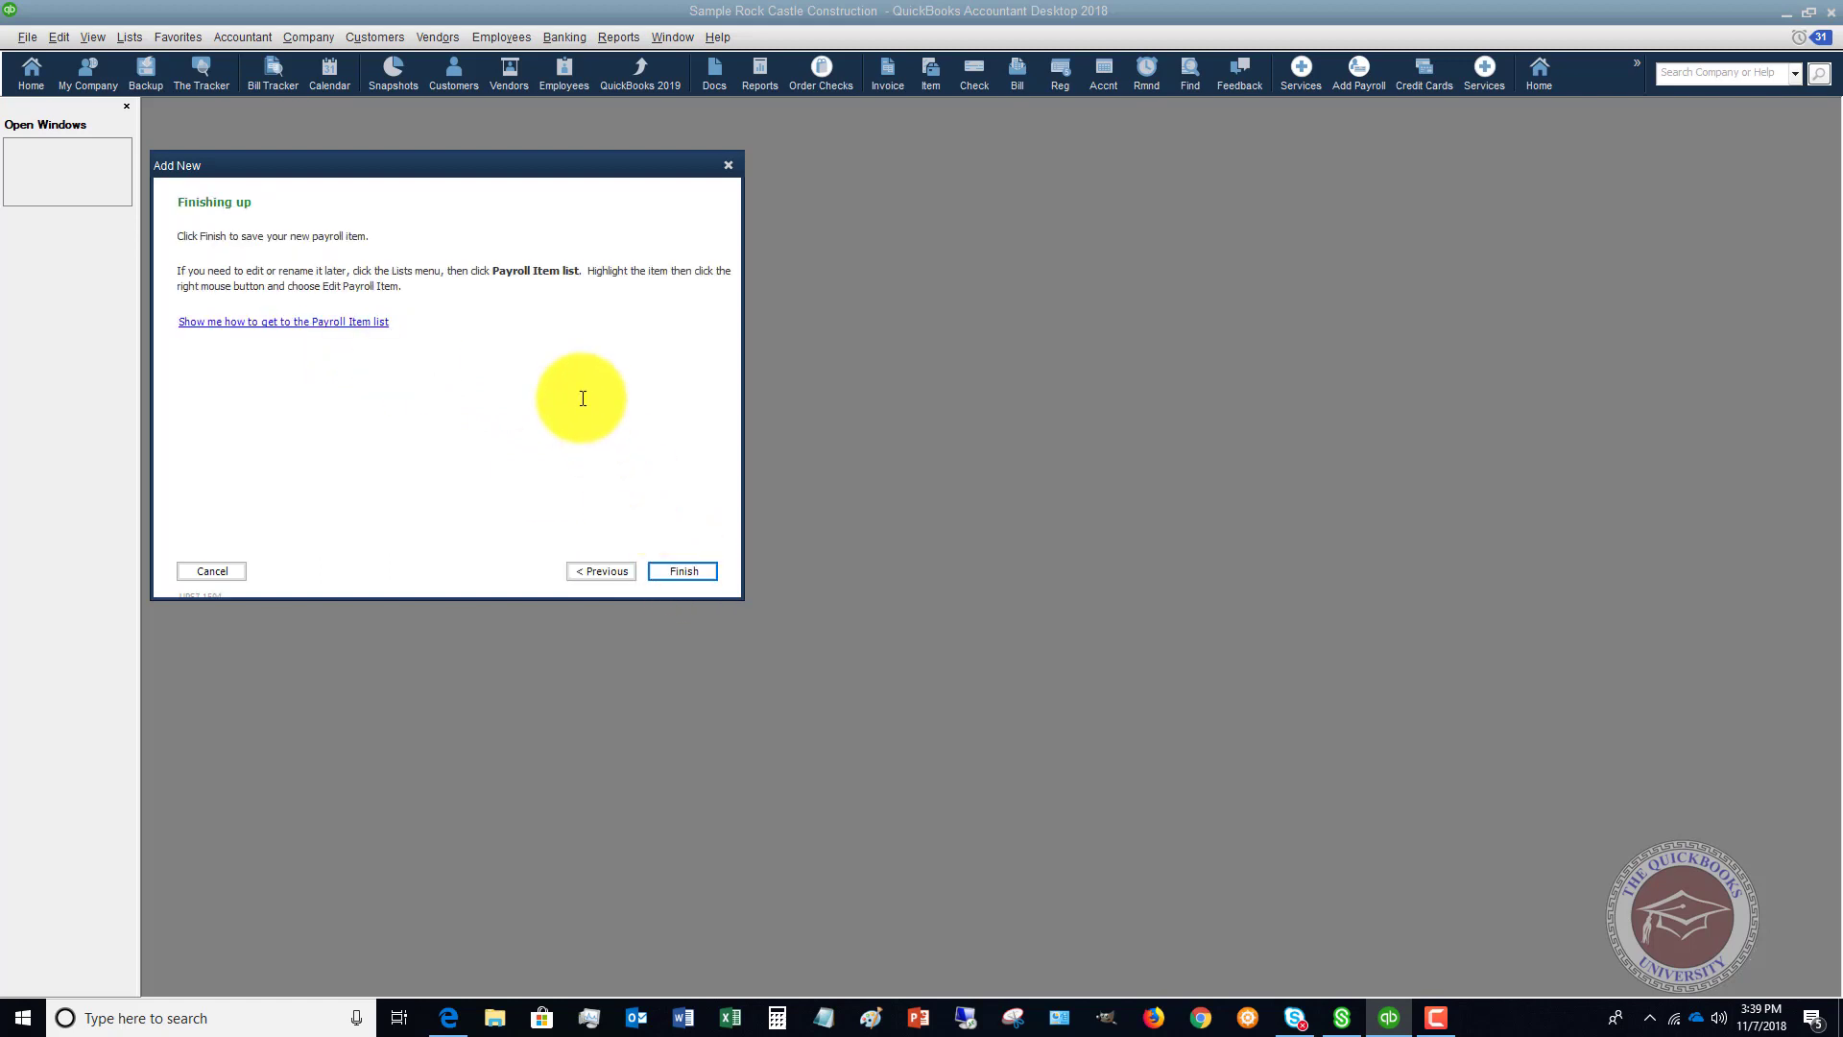
left_click(679, 571)
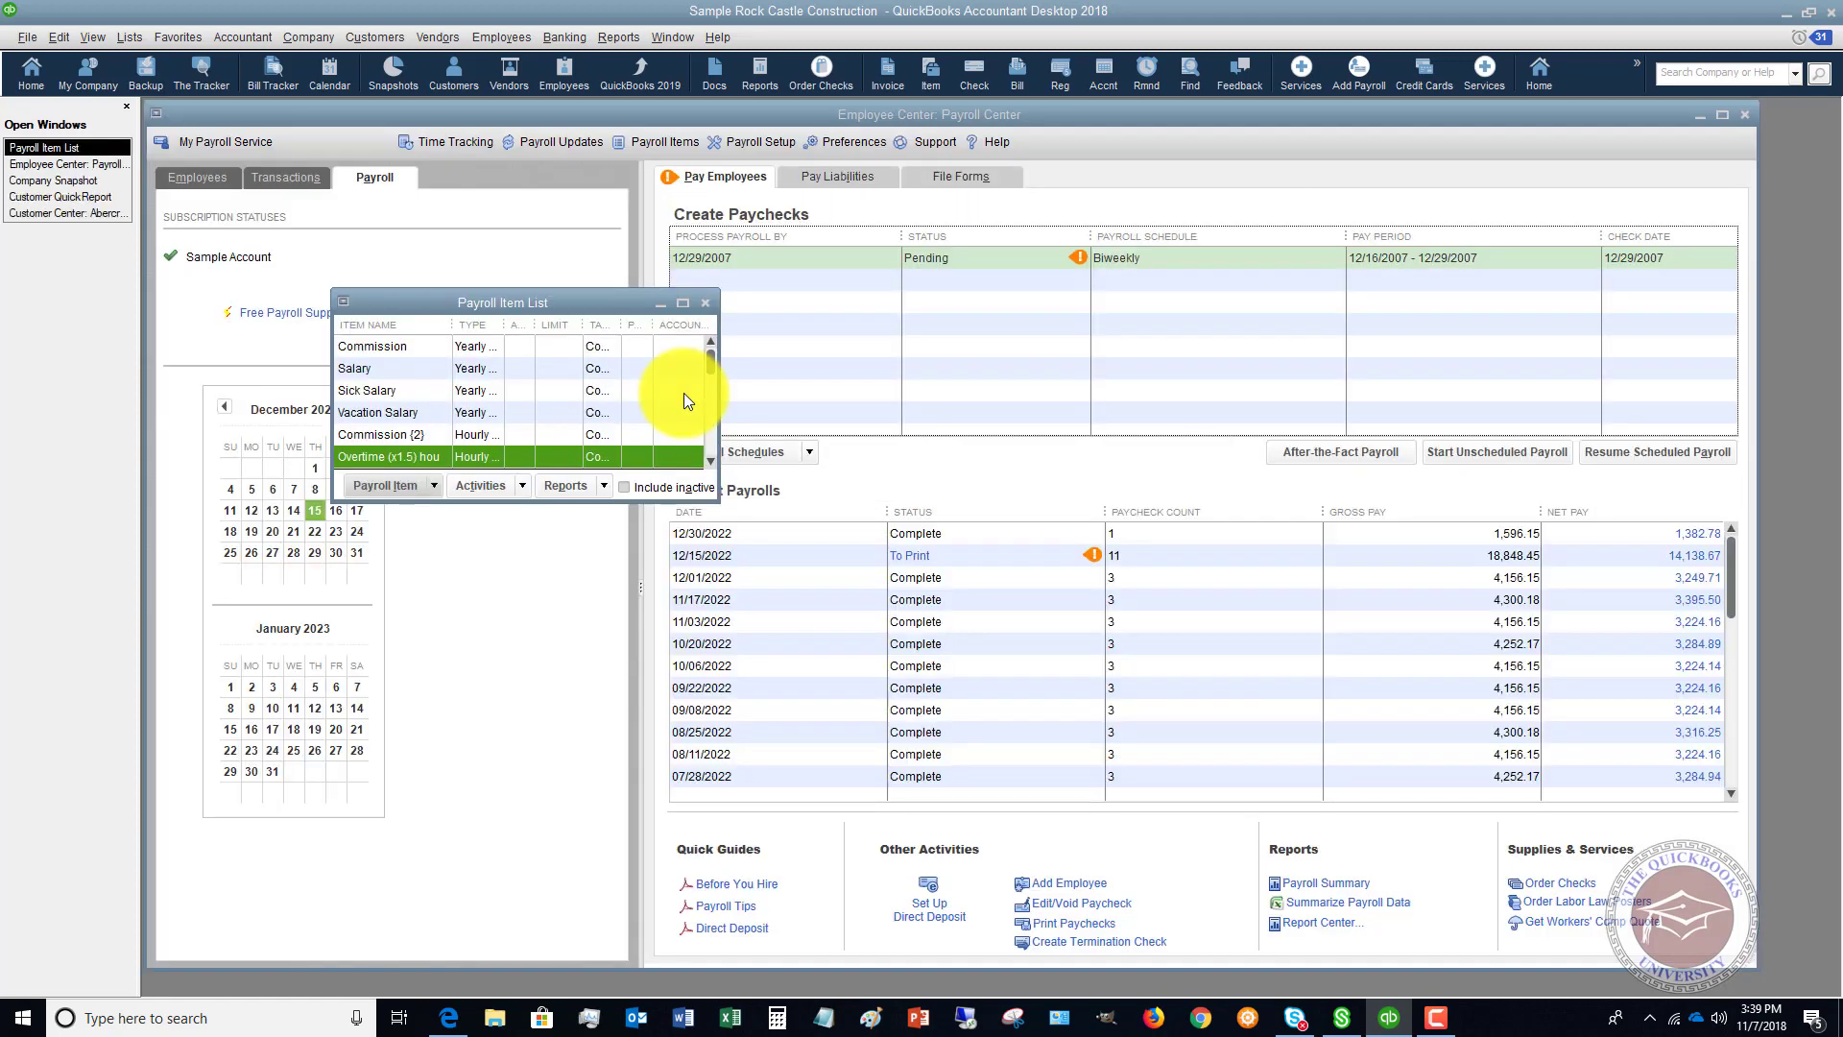
Maximize the Payroll Item List and edit Mileage Reimbursement, keeping its name, up to the expense account step
left_click(683, 302)
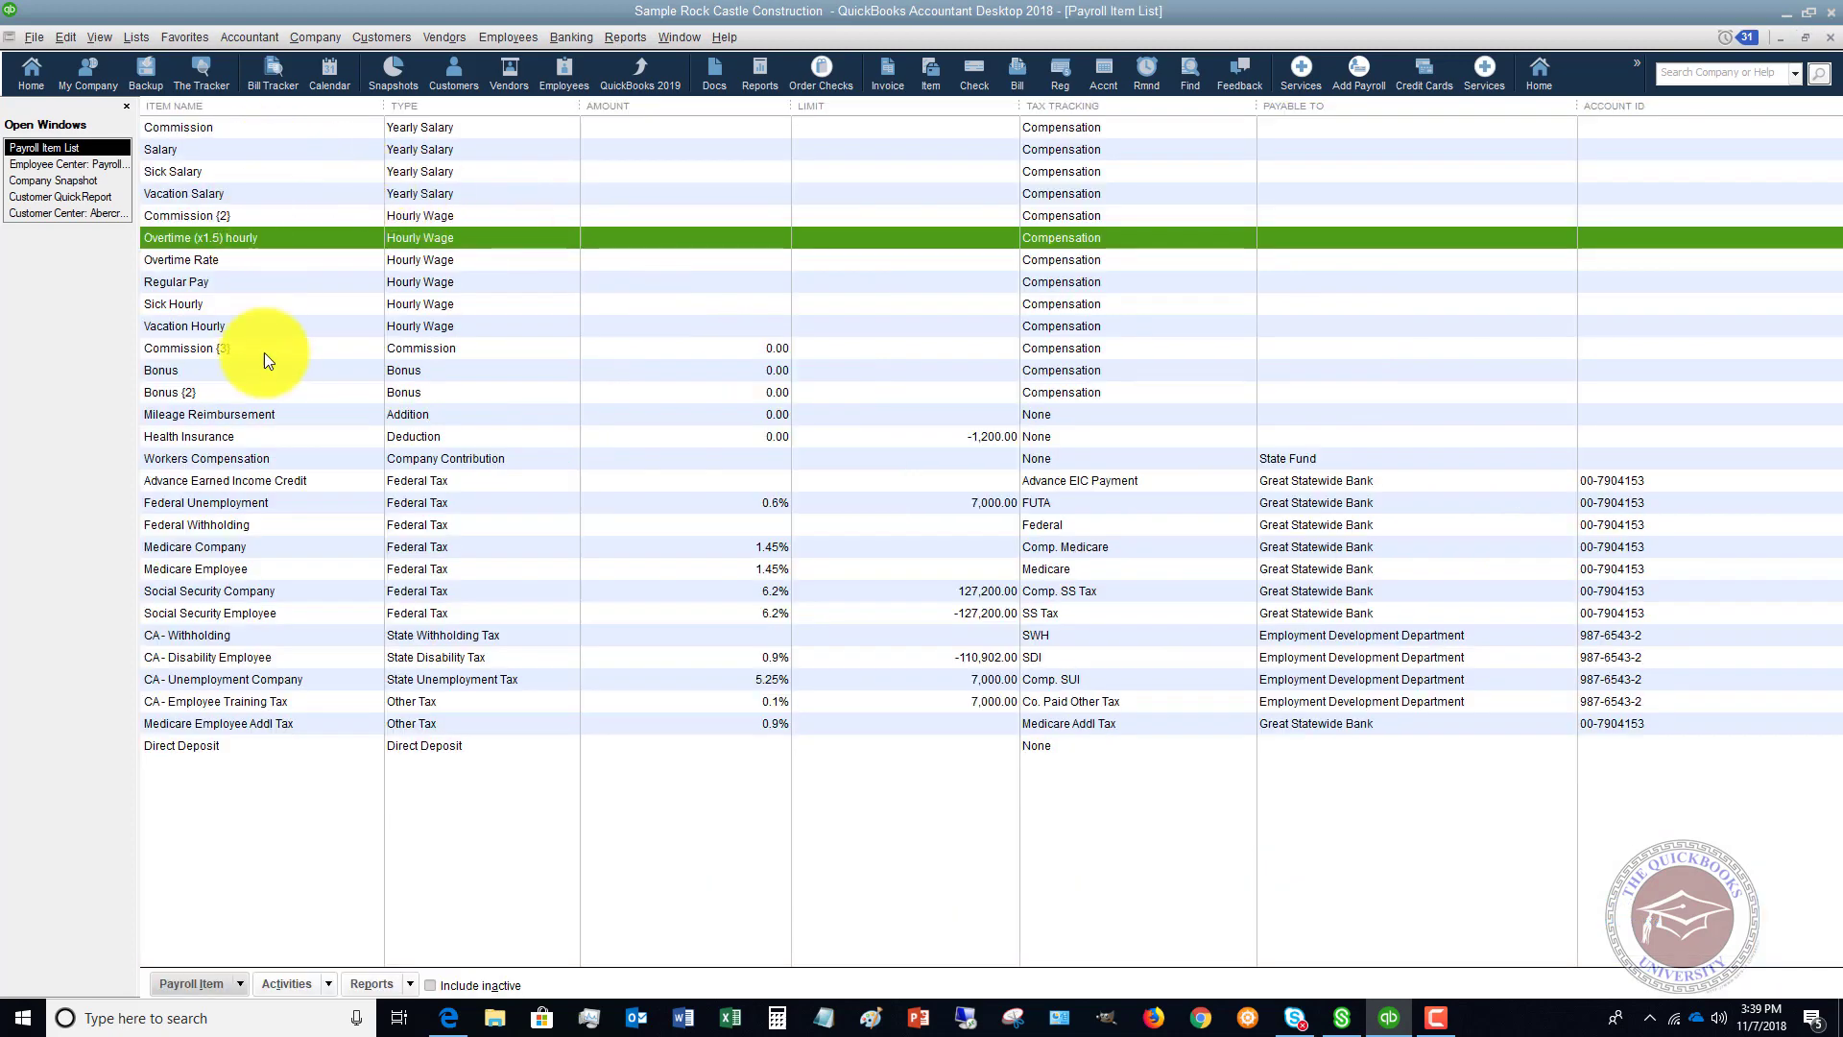
left_click(273, 417)
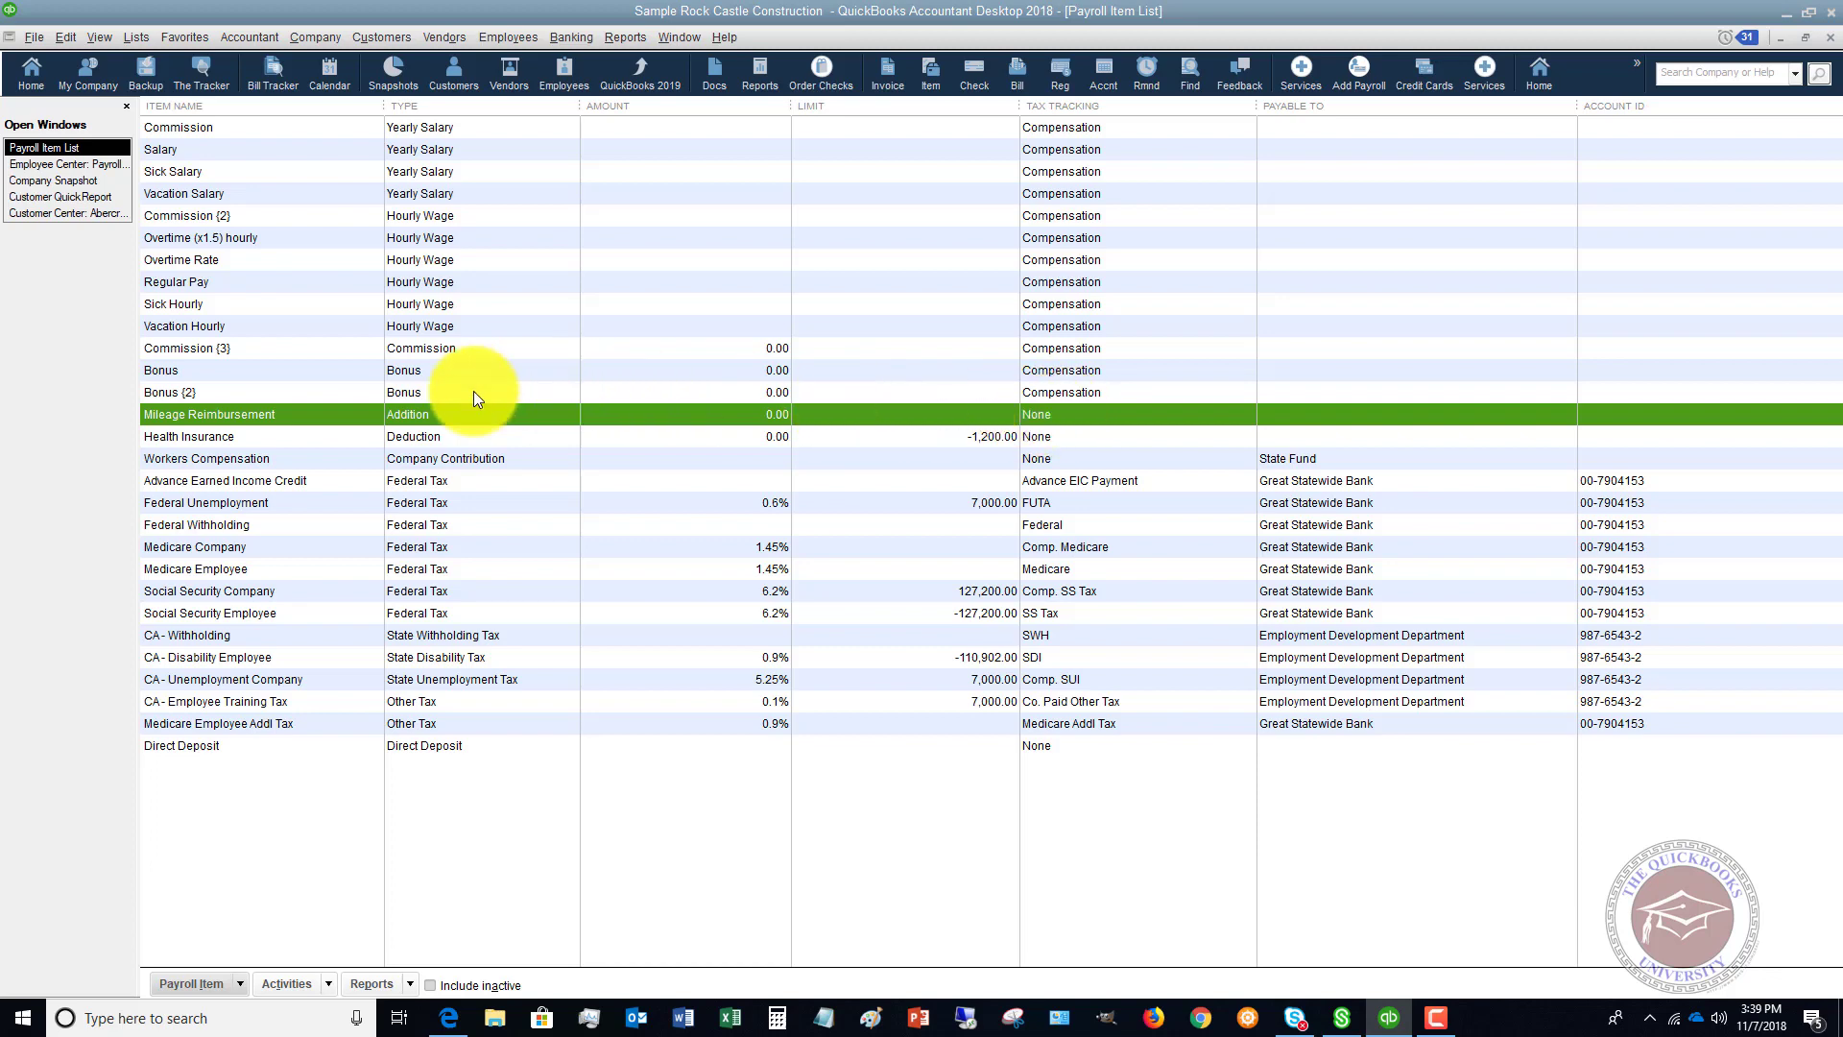
double_click(300, 413)
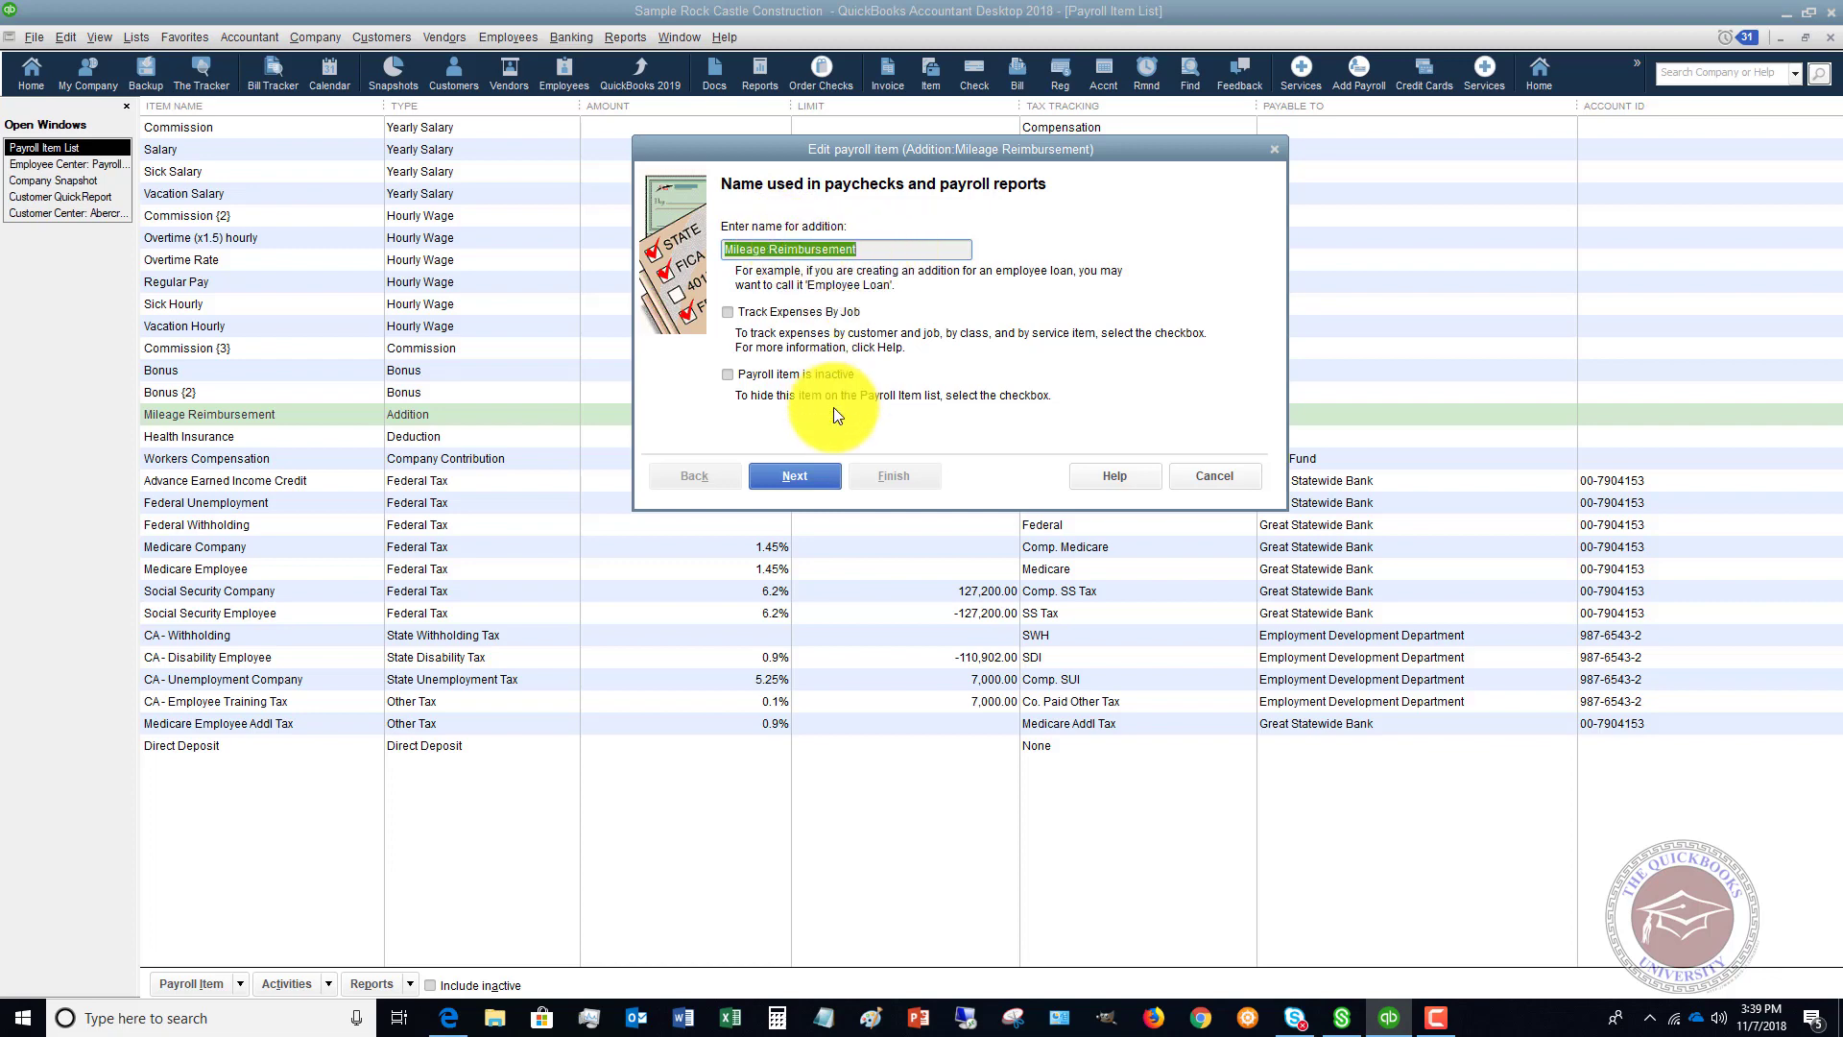
left_click(783, 468)
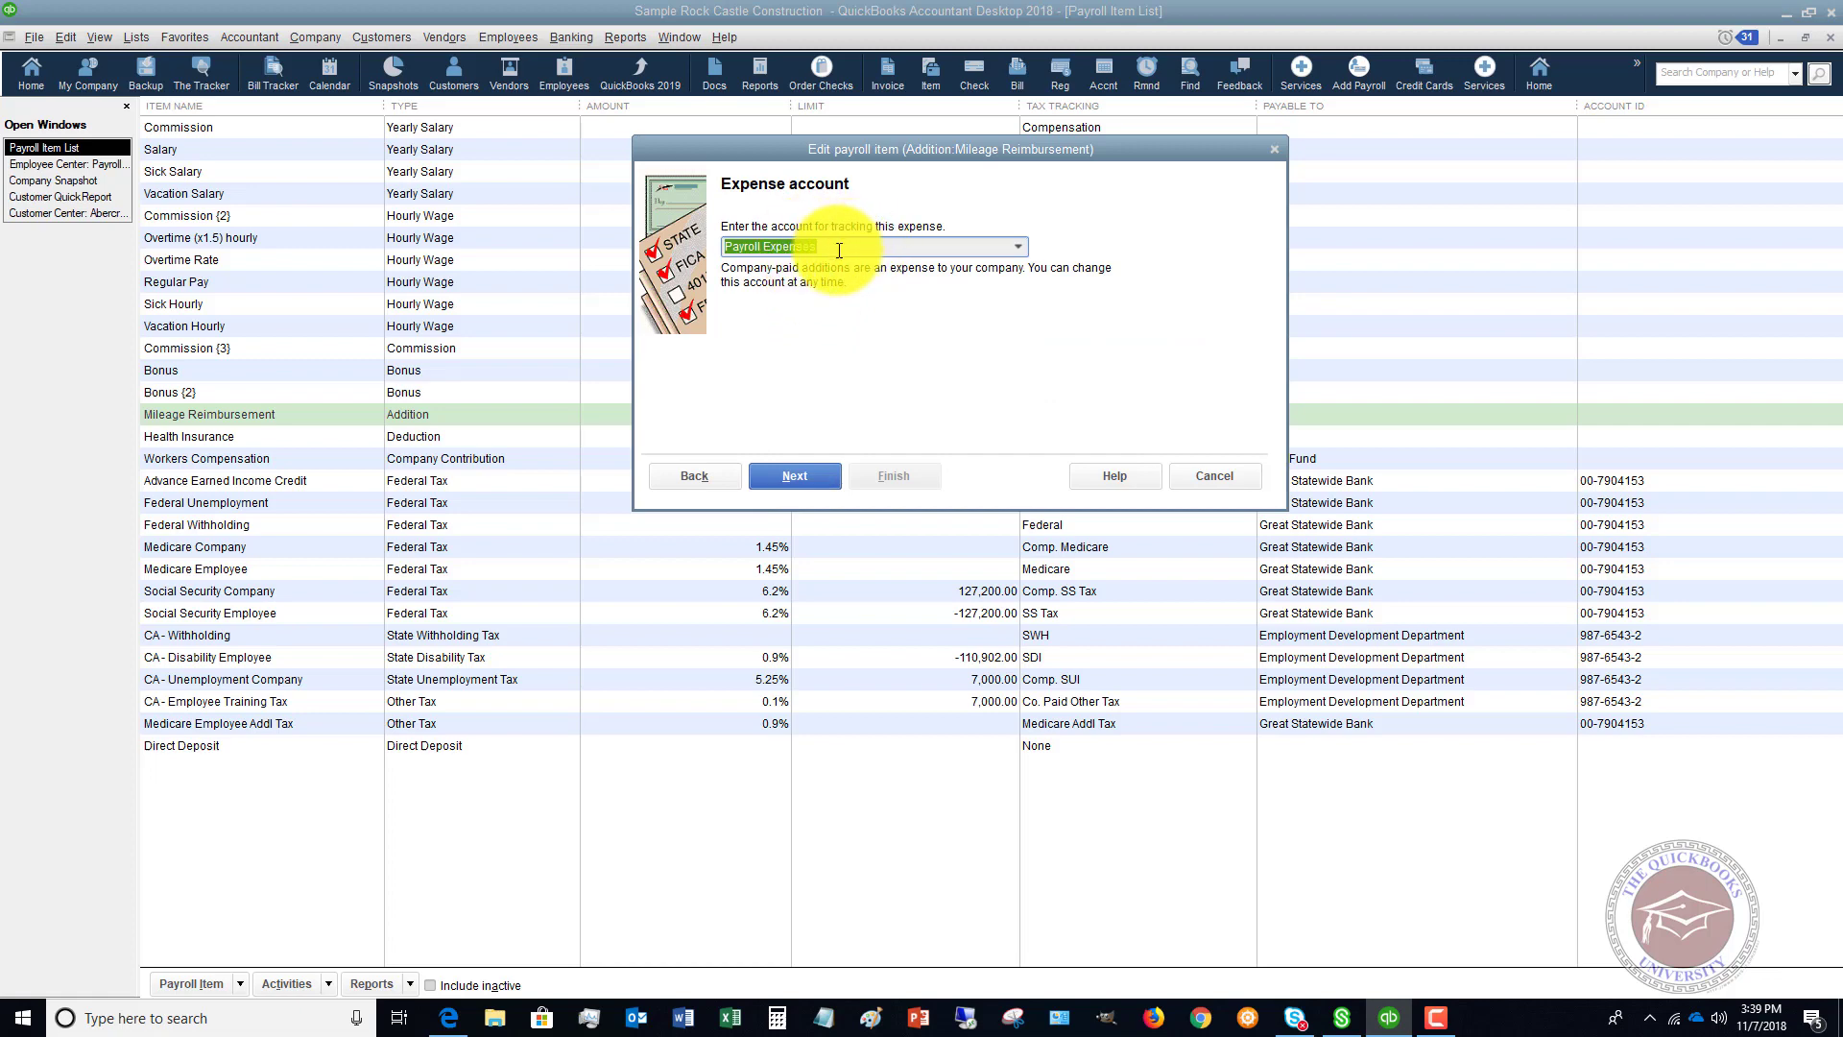
Choose Automobile:Mileage Reimbursement as the item's expense account
left_click(1019, 246)
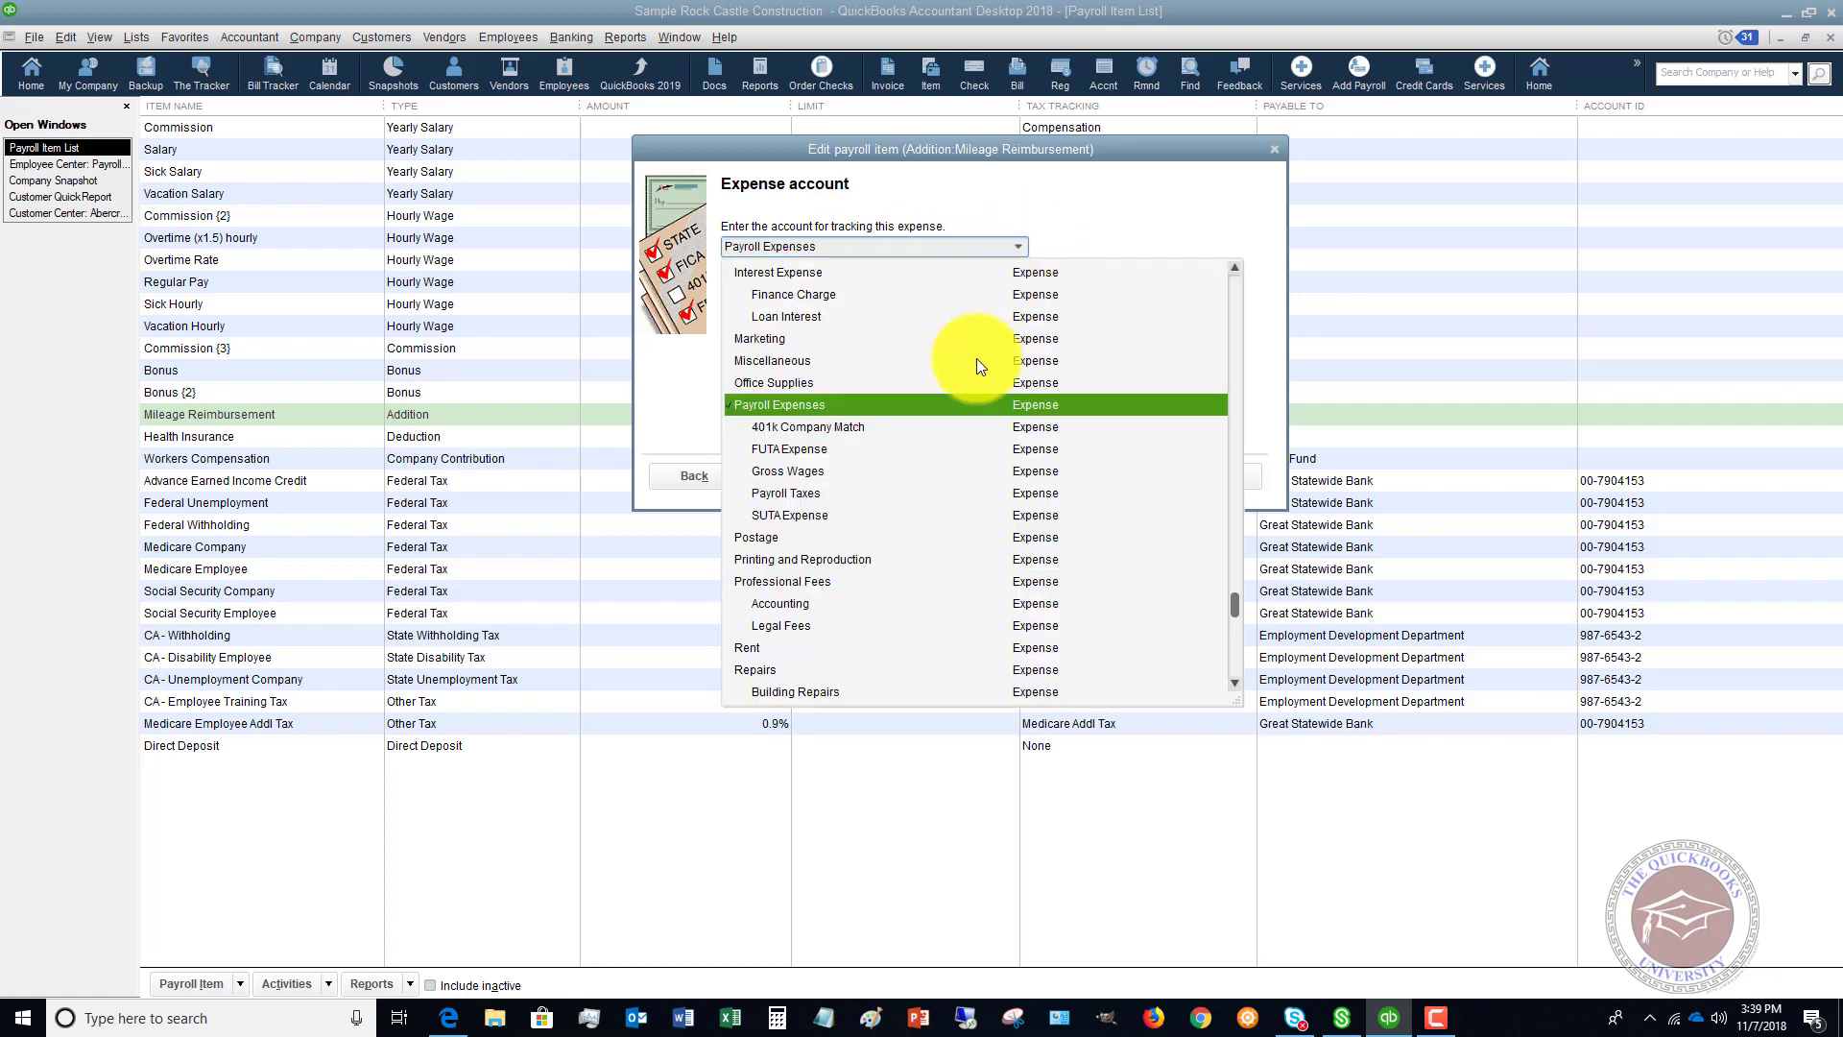
scroll(971, 361, "up", 5)
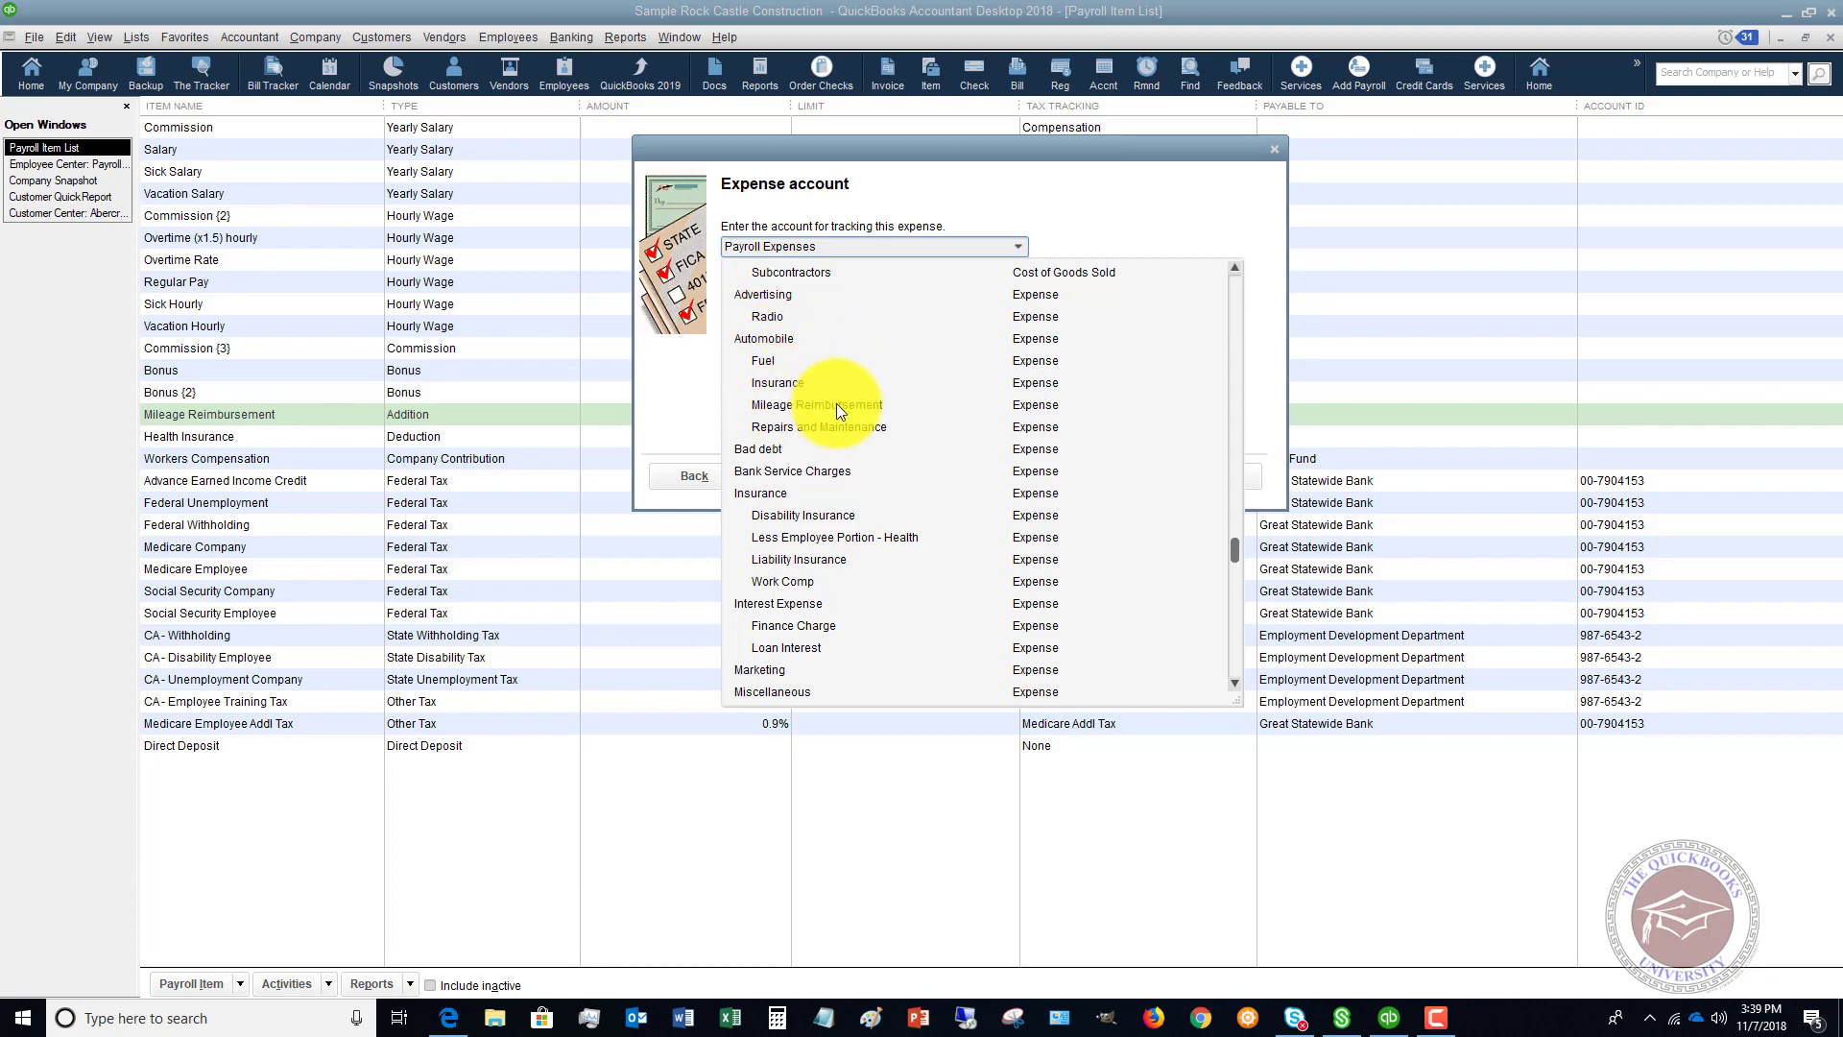
scroll(837, 403, "down", 10)
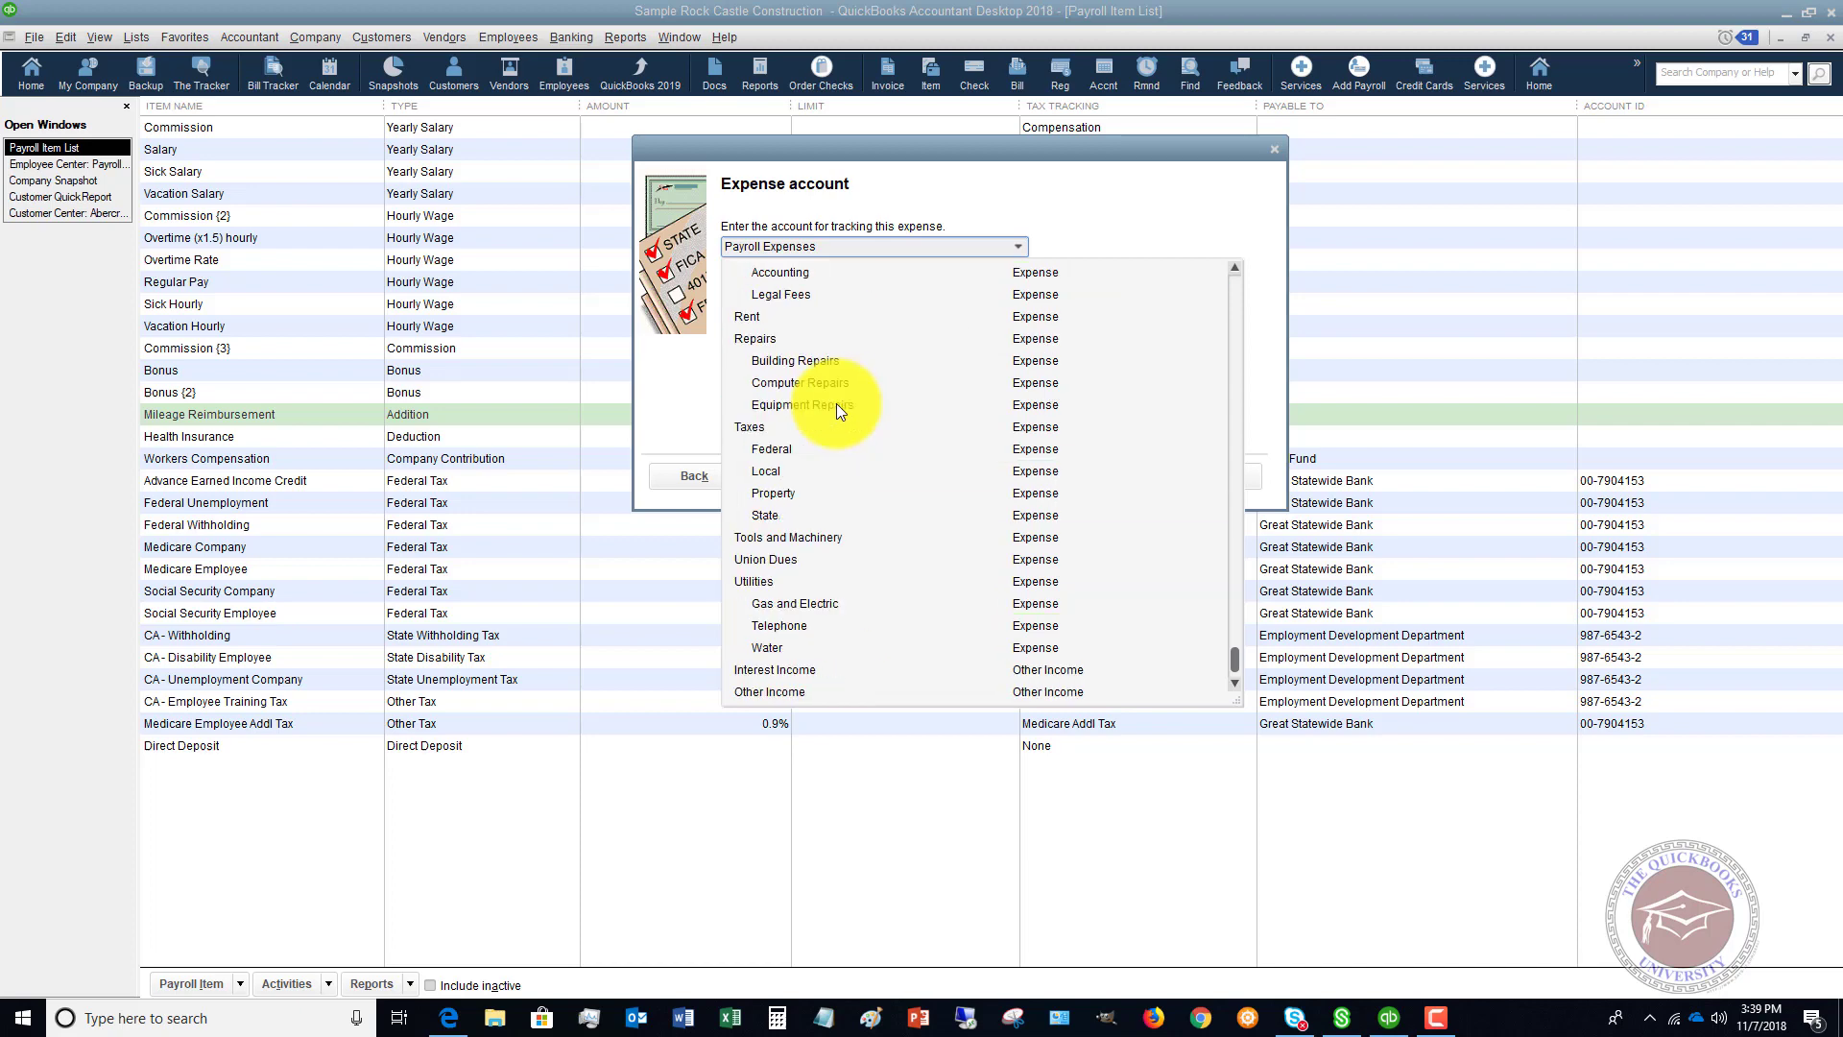
scroll(837, 403, "down", 1)
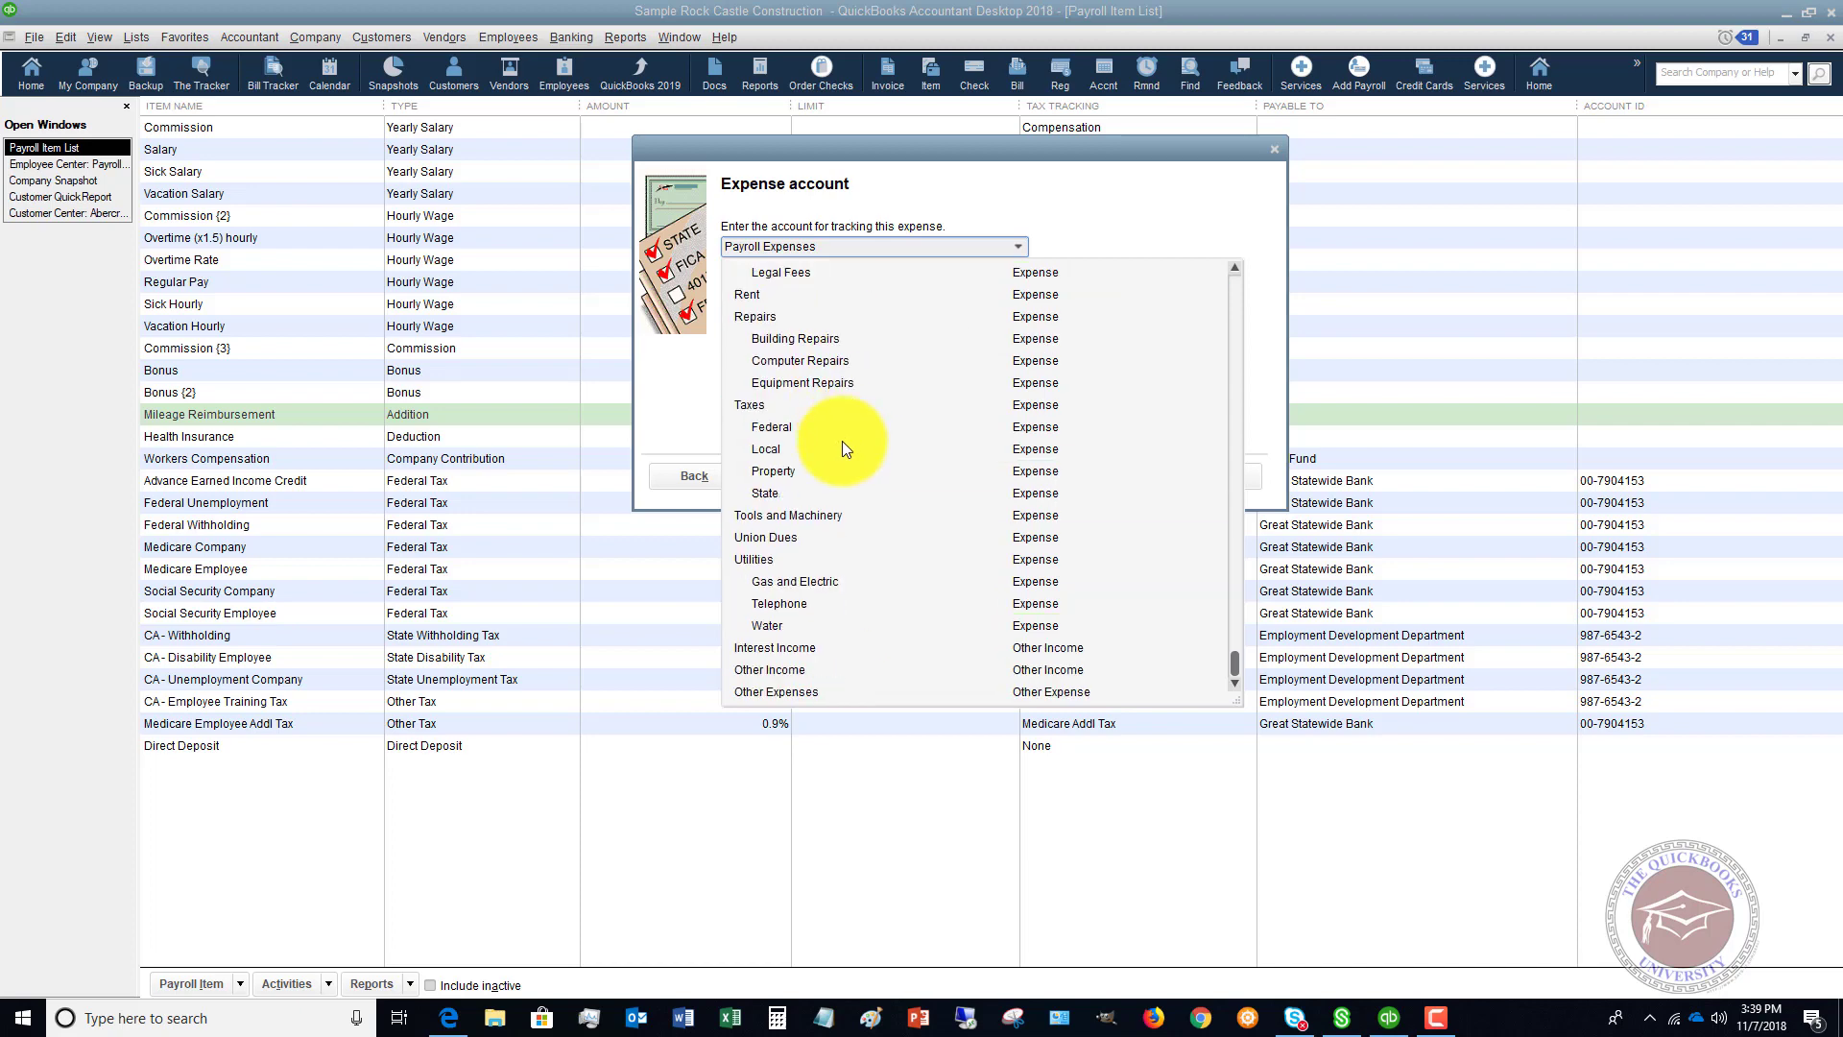
scroll(843, 440, "up", 7)
scroll(842, 441, "up", 4)
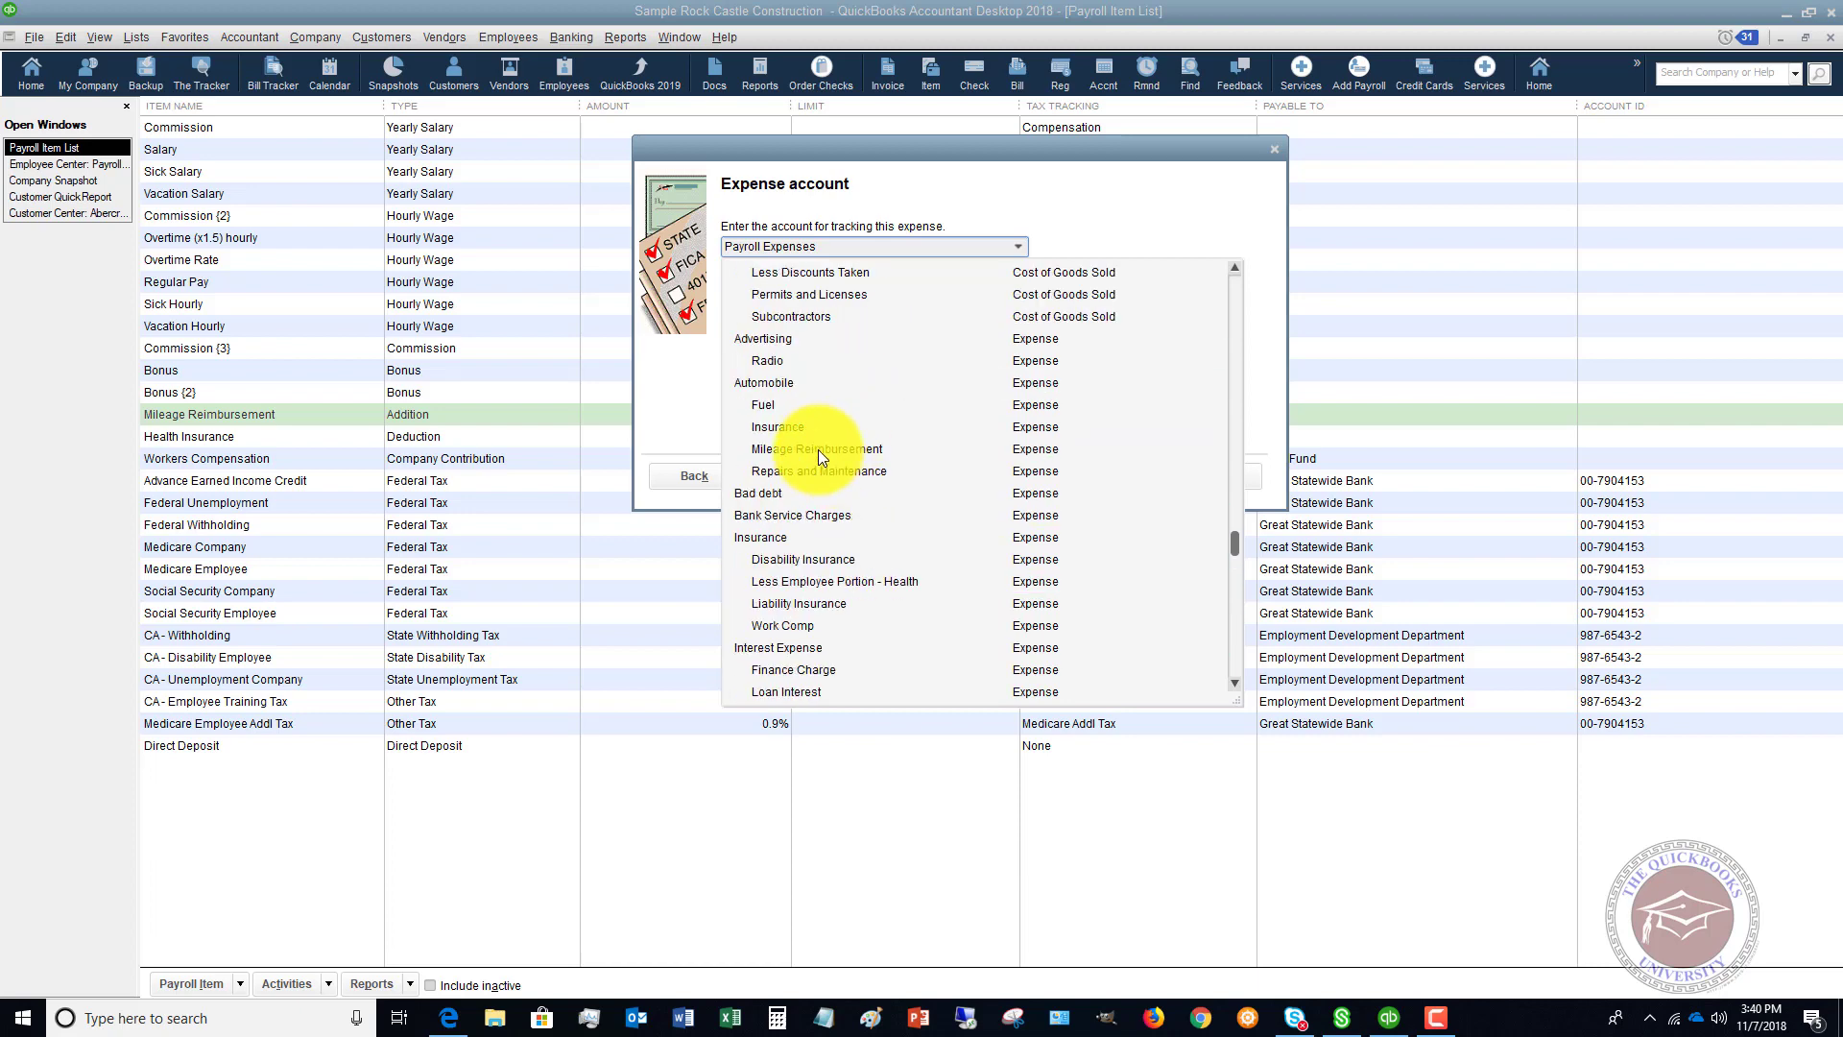
left_click(818, 449)
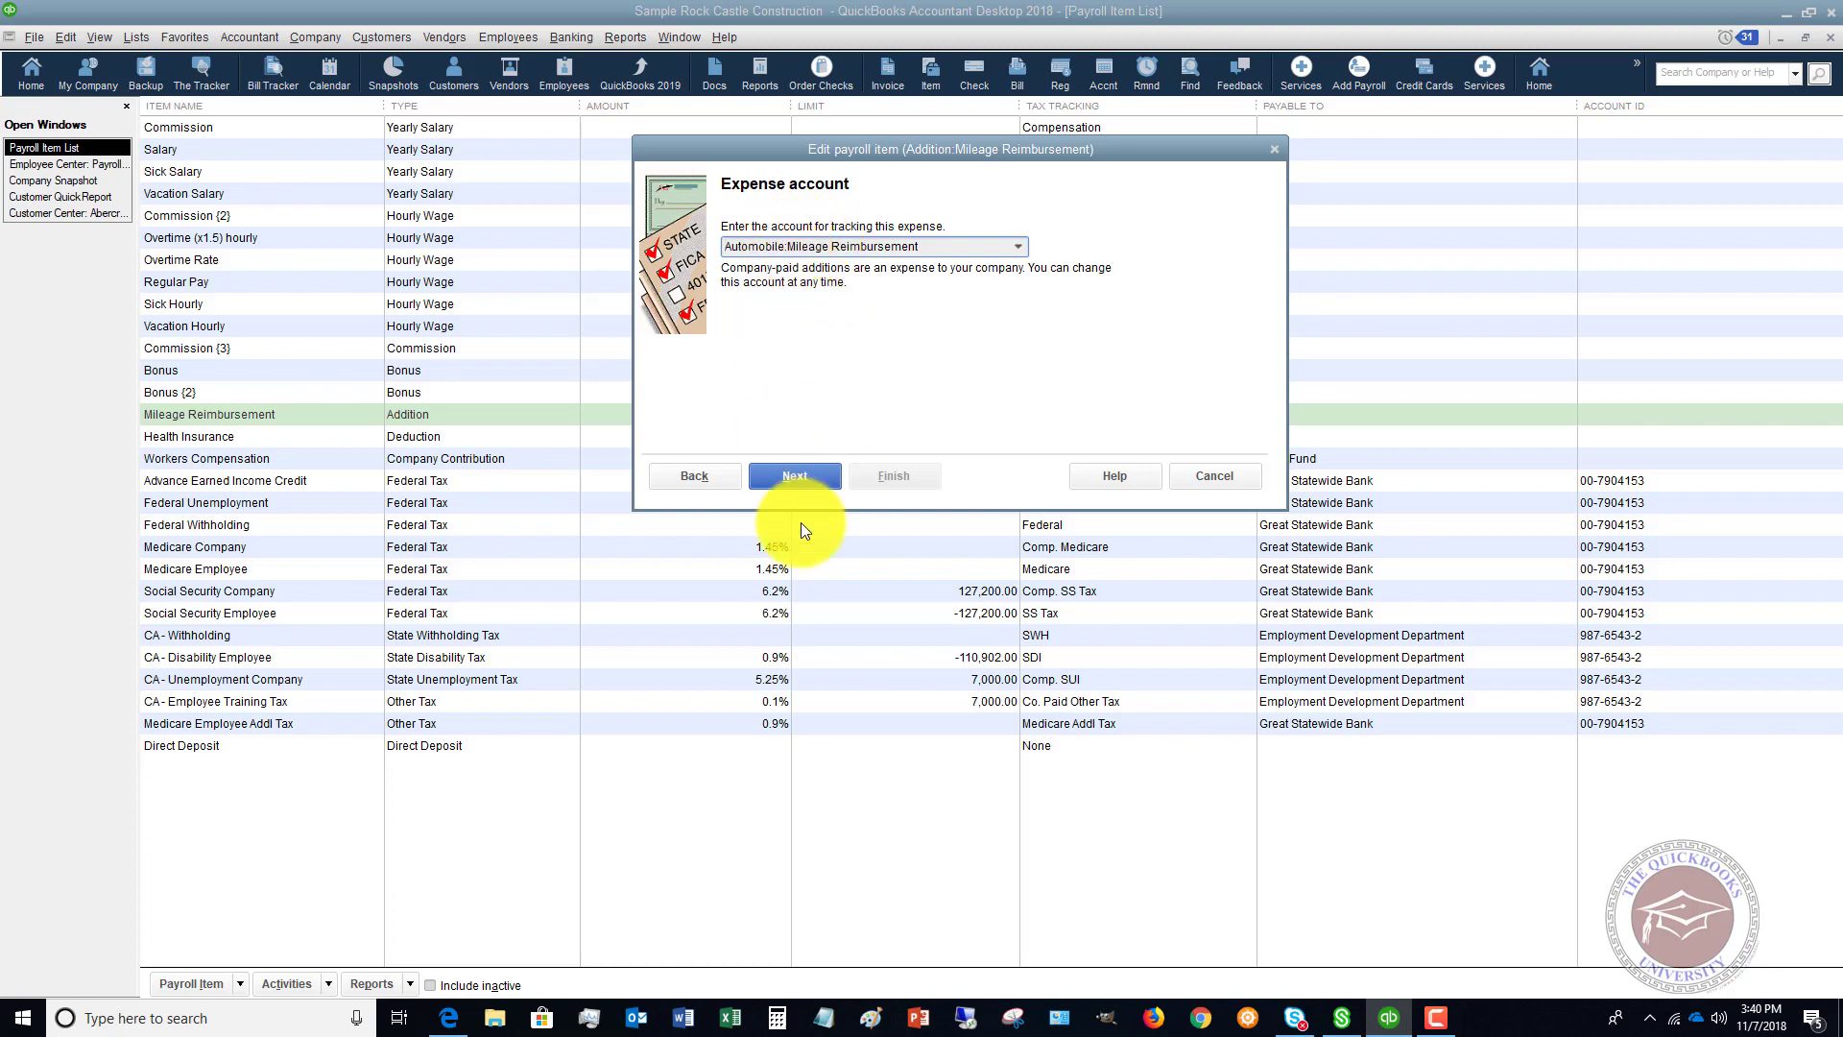
Keep tax tracking None, calculate by quantity, set a .56 default rate, and save
left_click(798, 476)
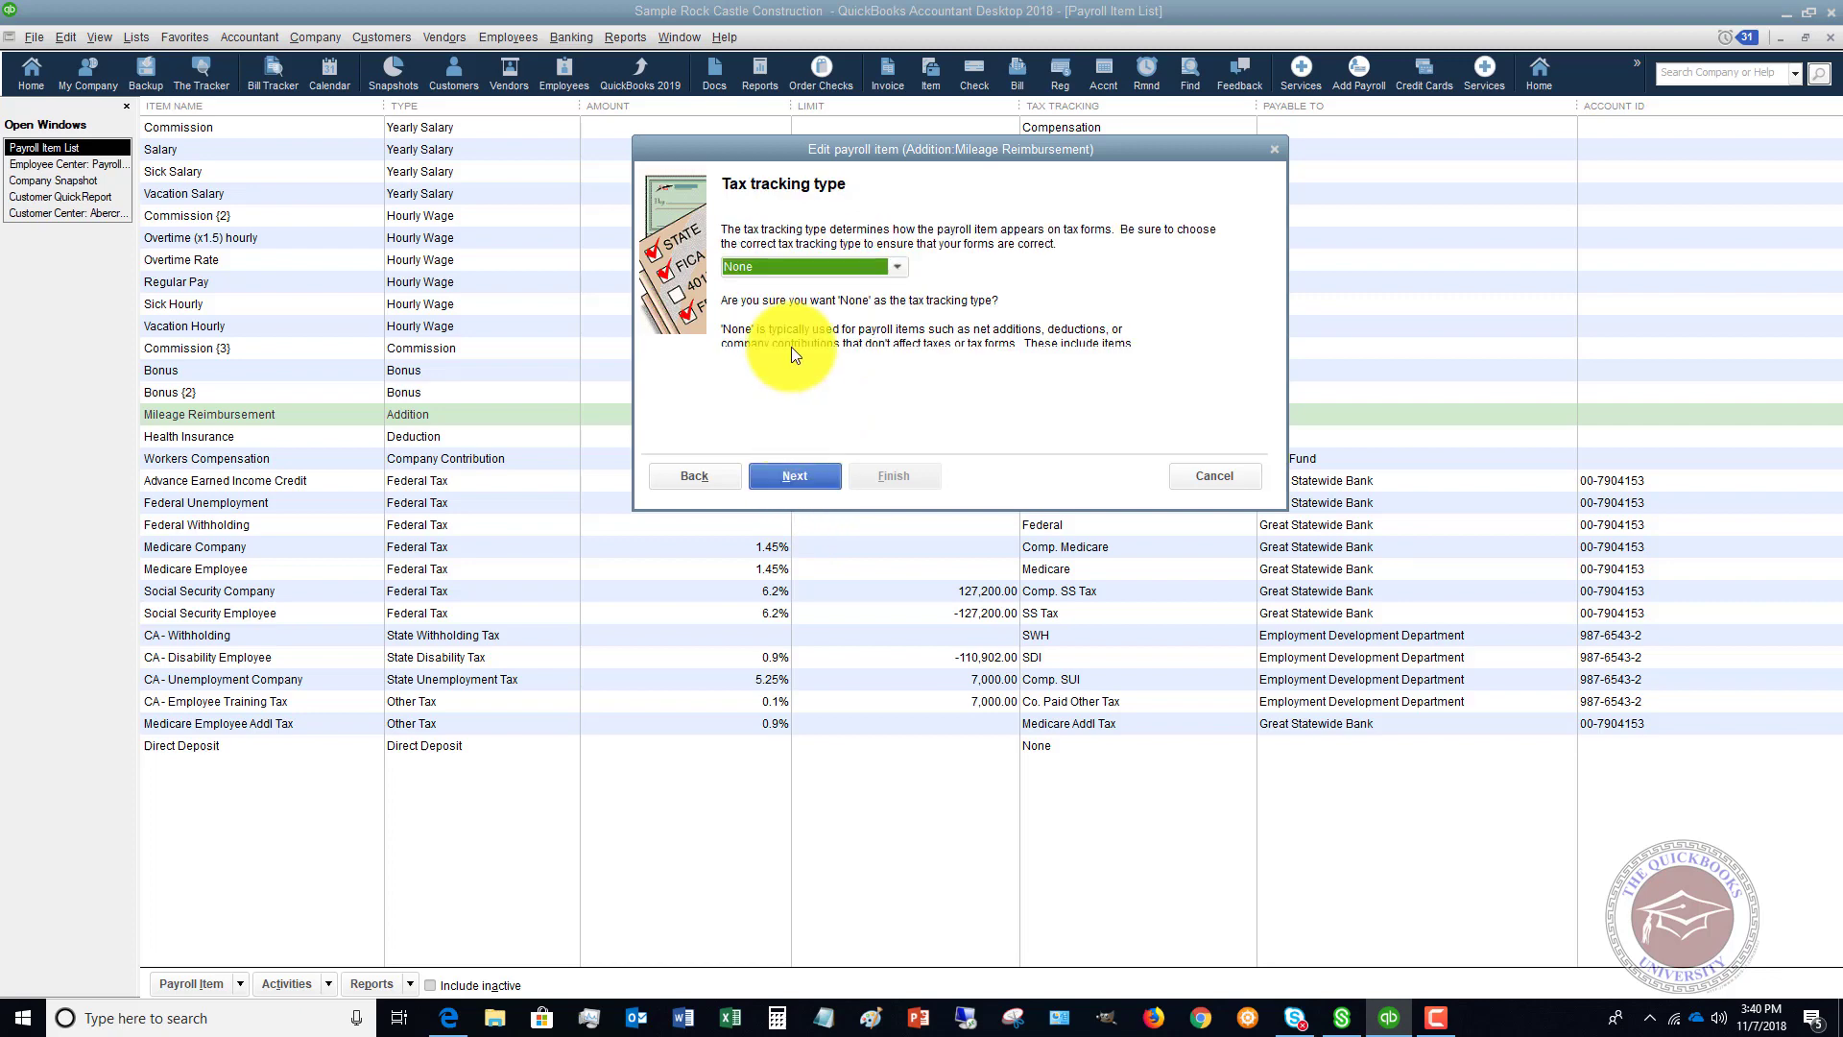
left_click(797, 475)
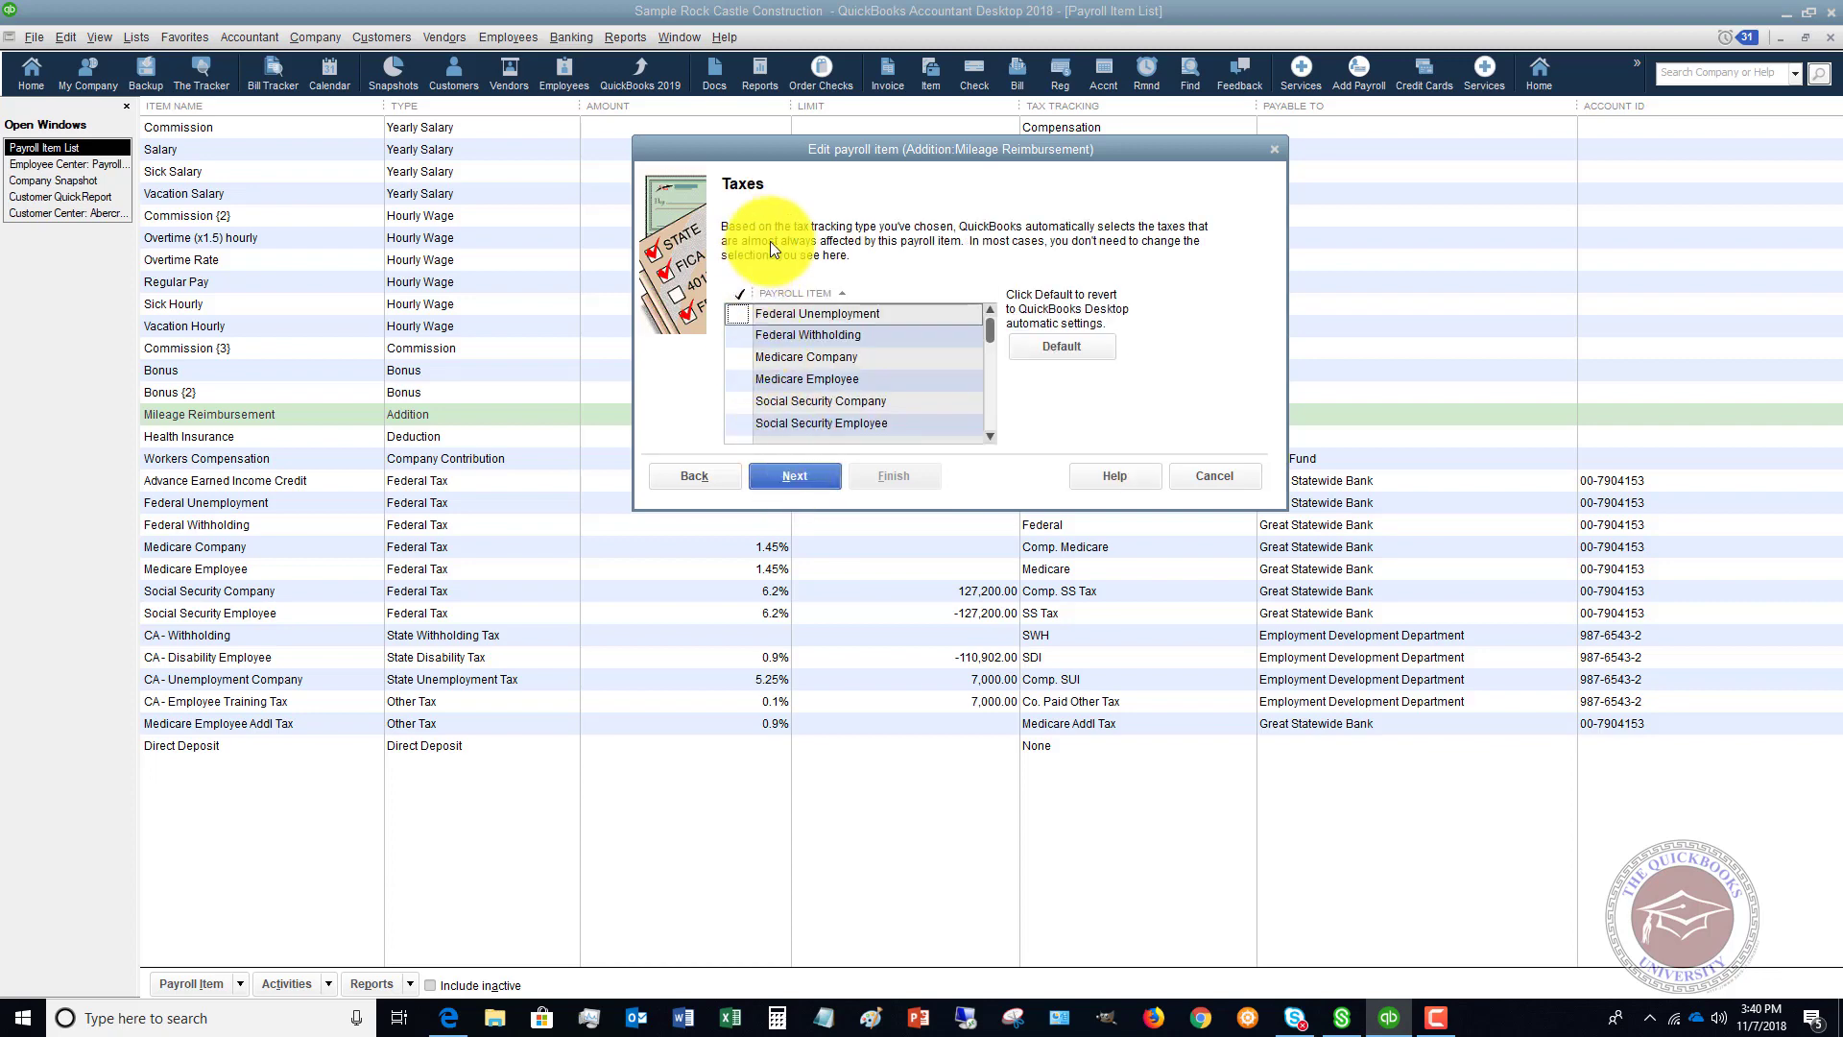
left_click(793, 475)
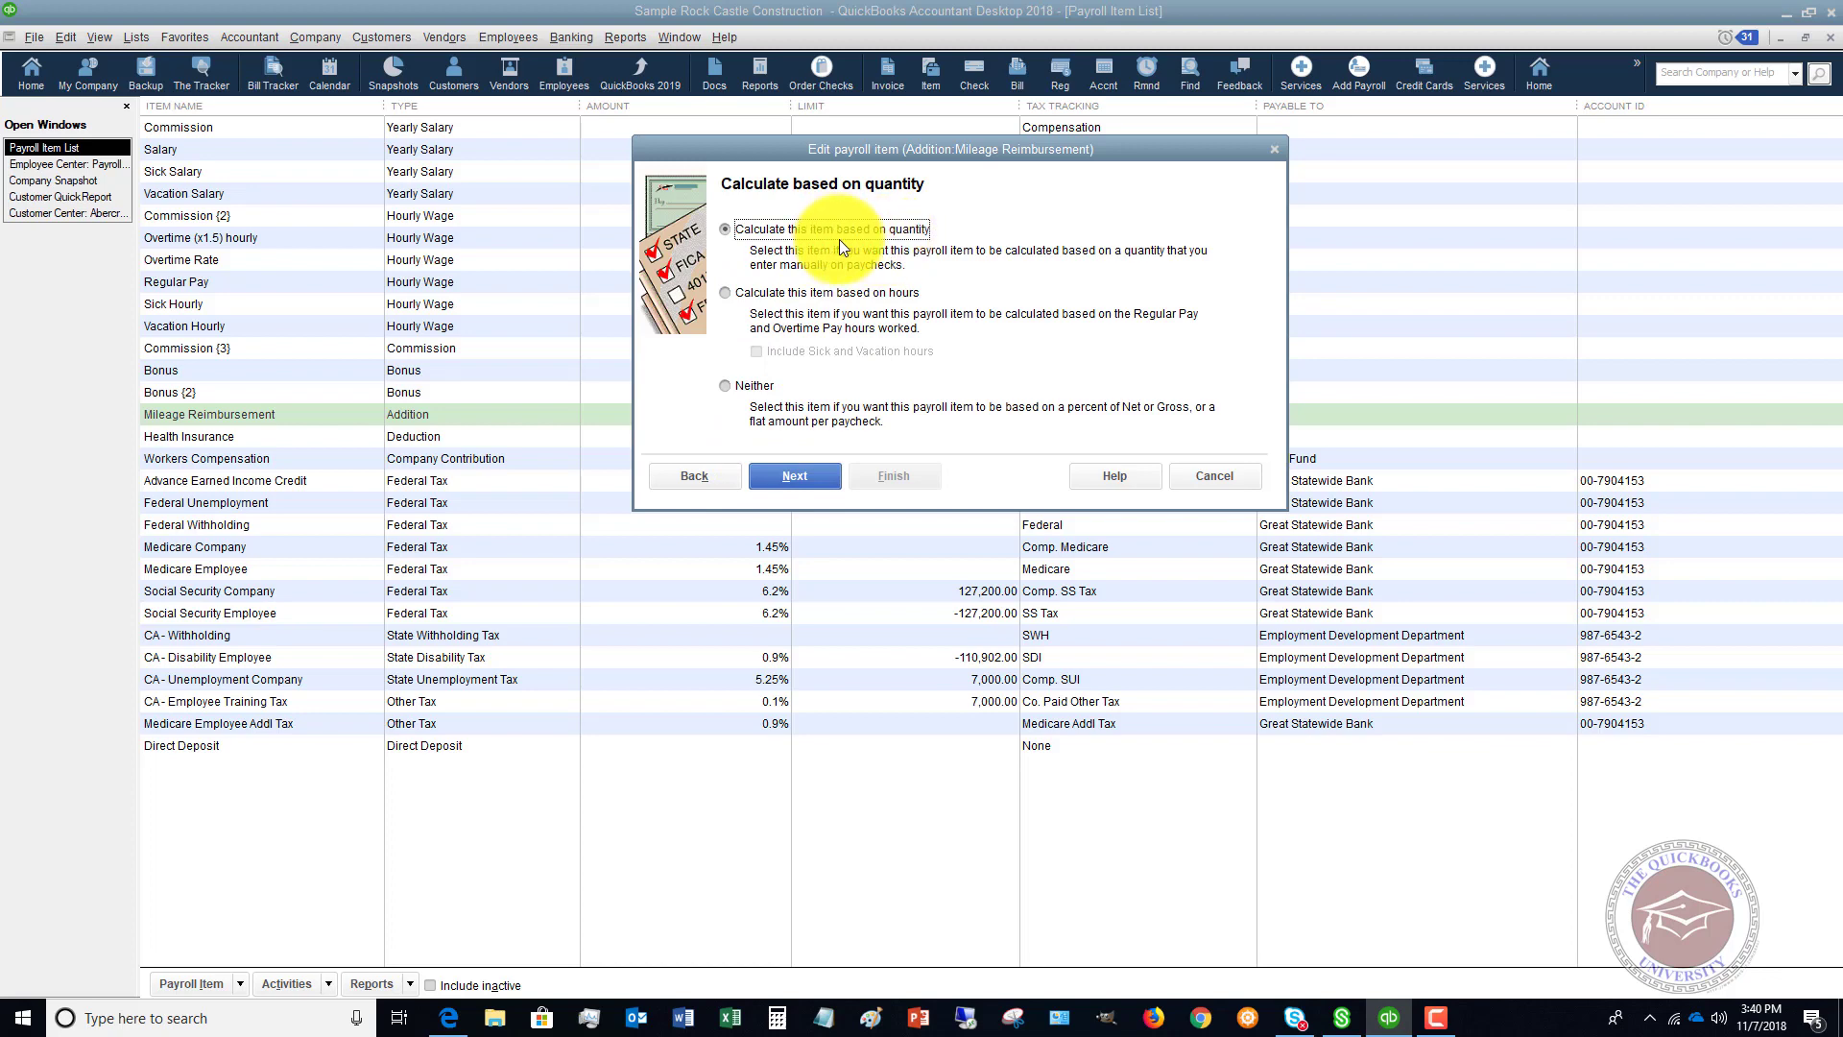
left_click(799, 474)
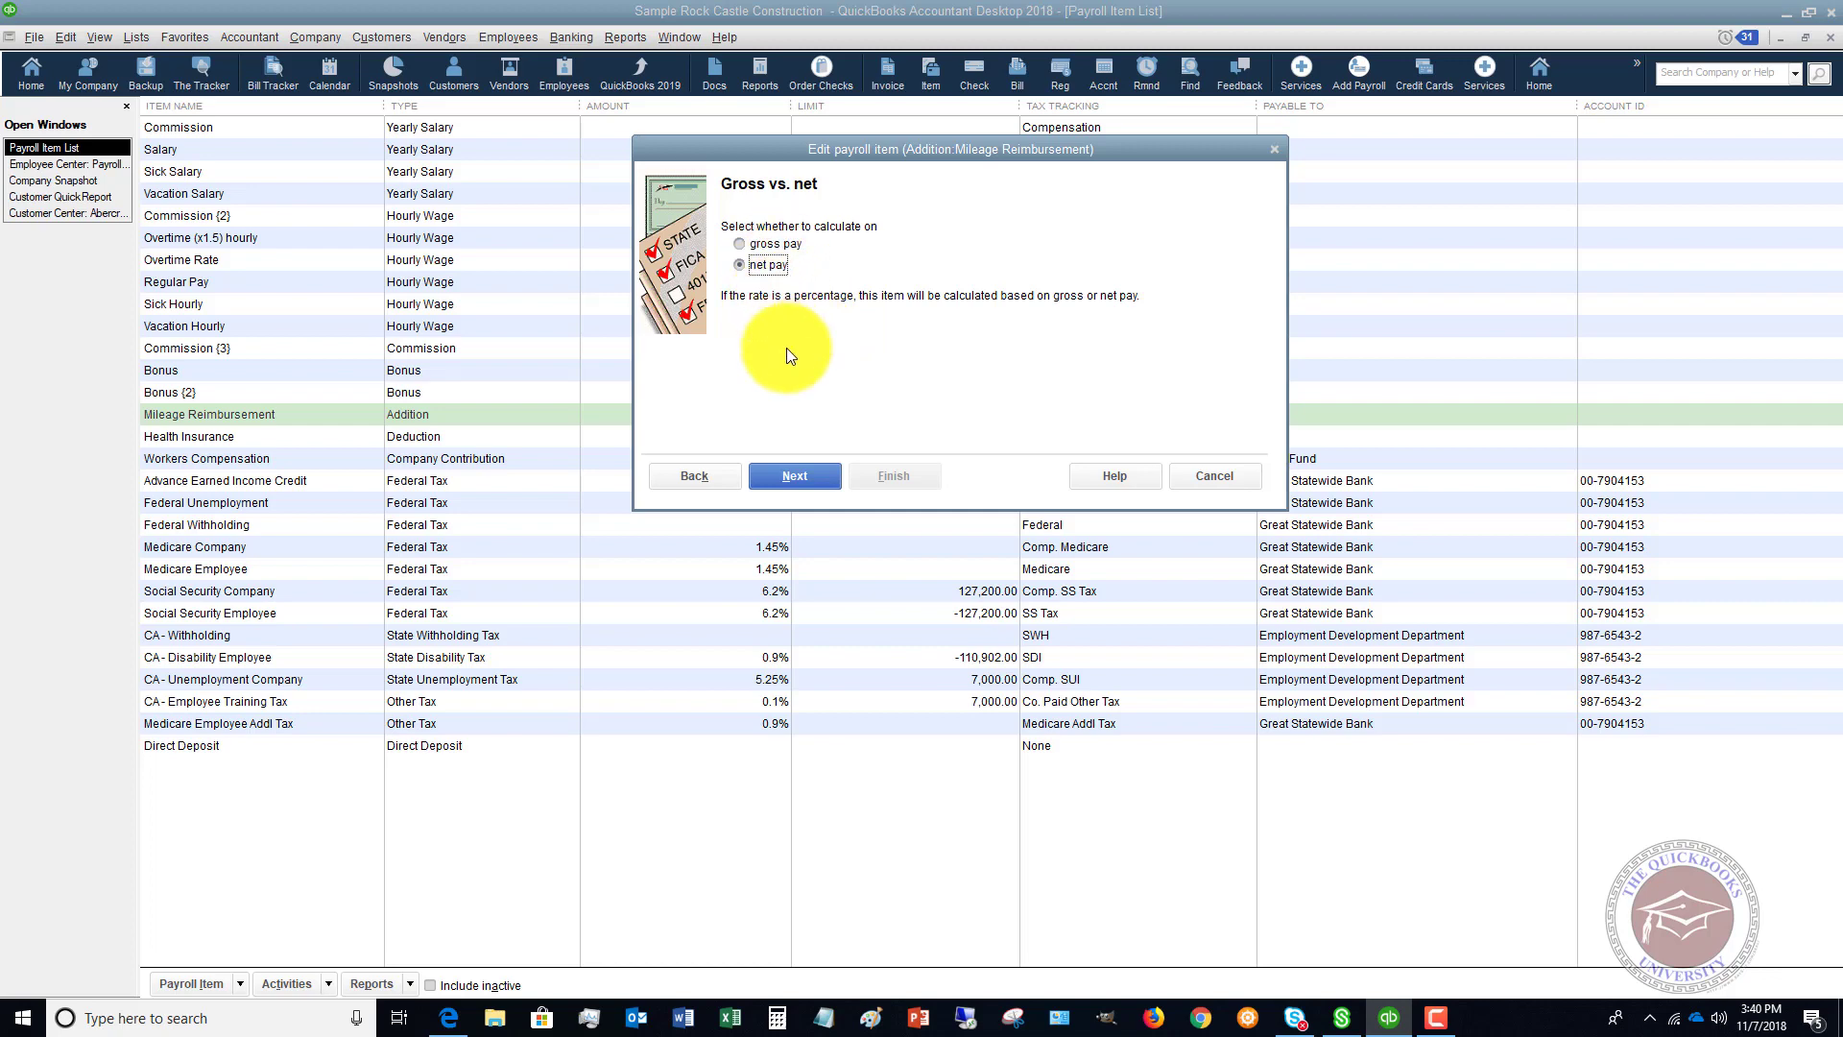
left_click(796, 476)
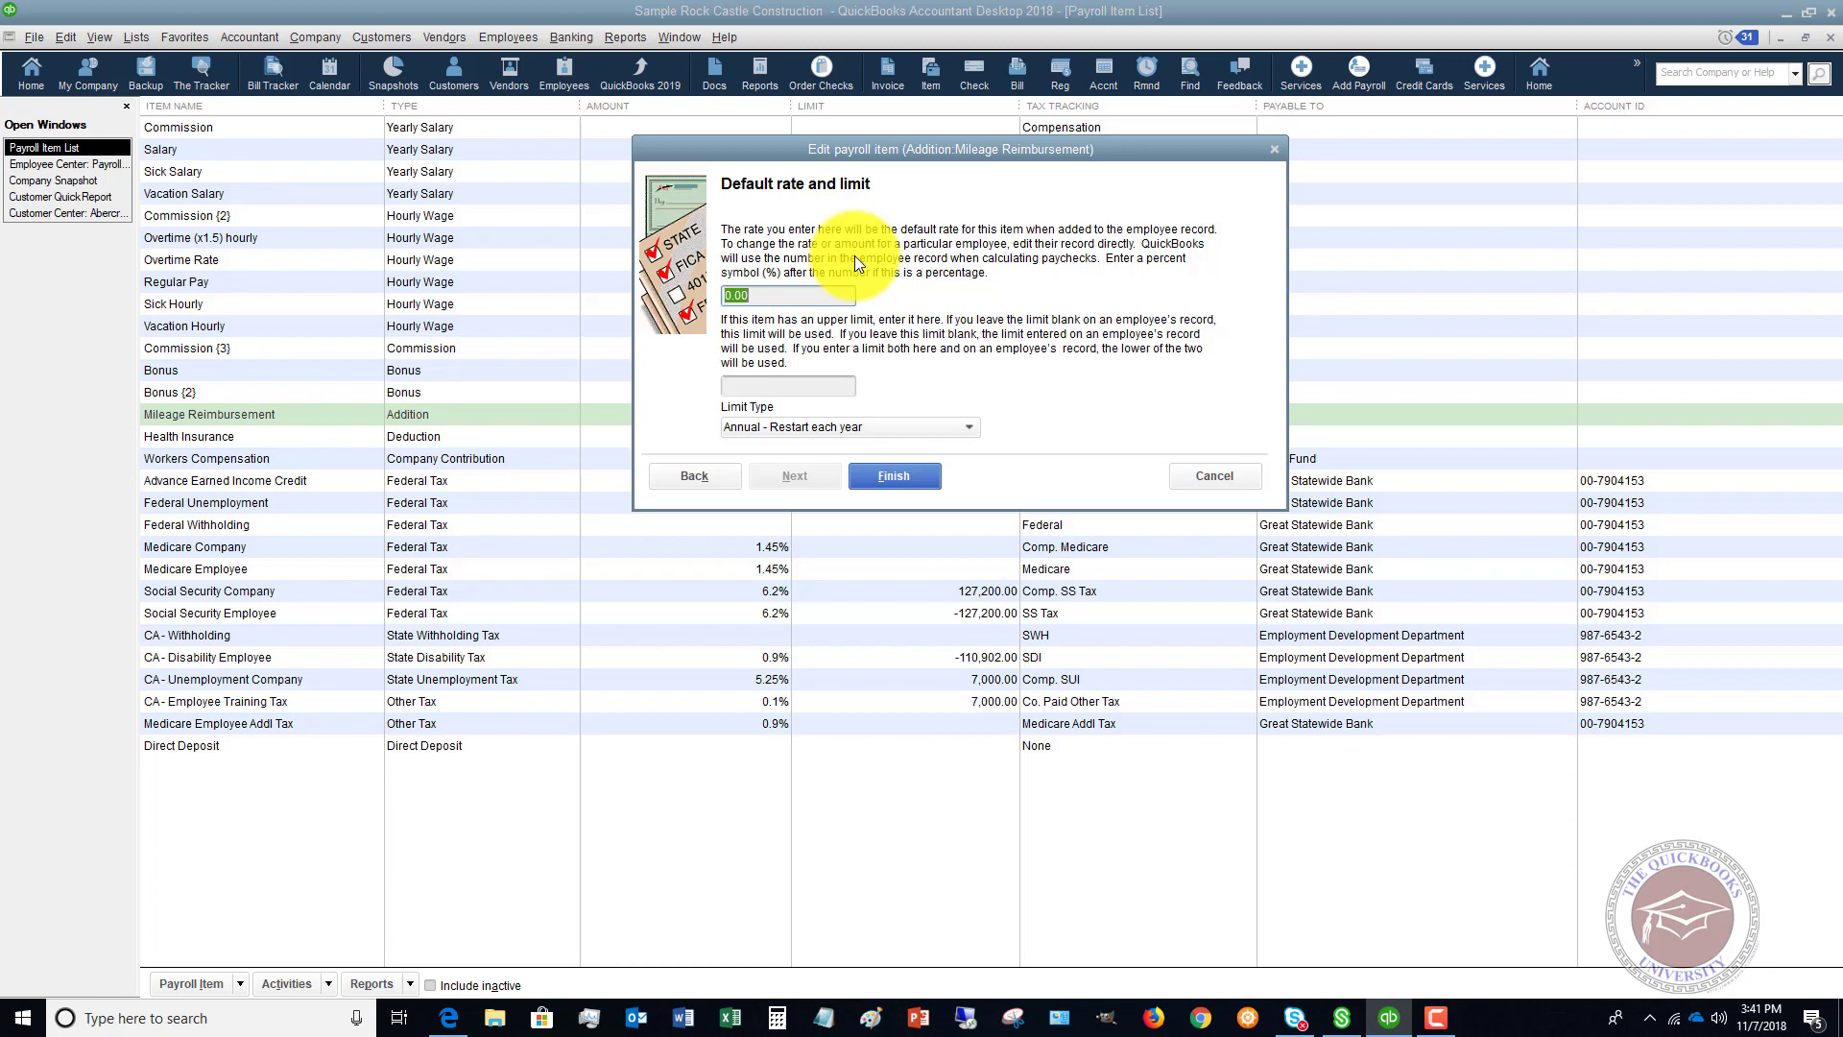
type(".56")
left_click(892, 476)
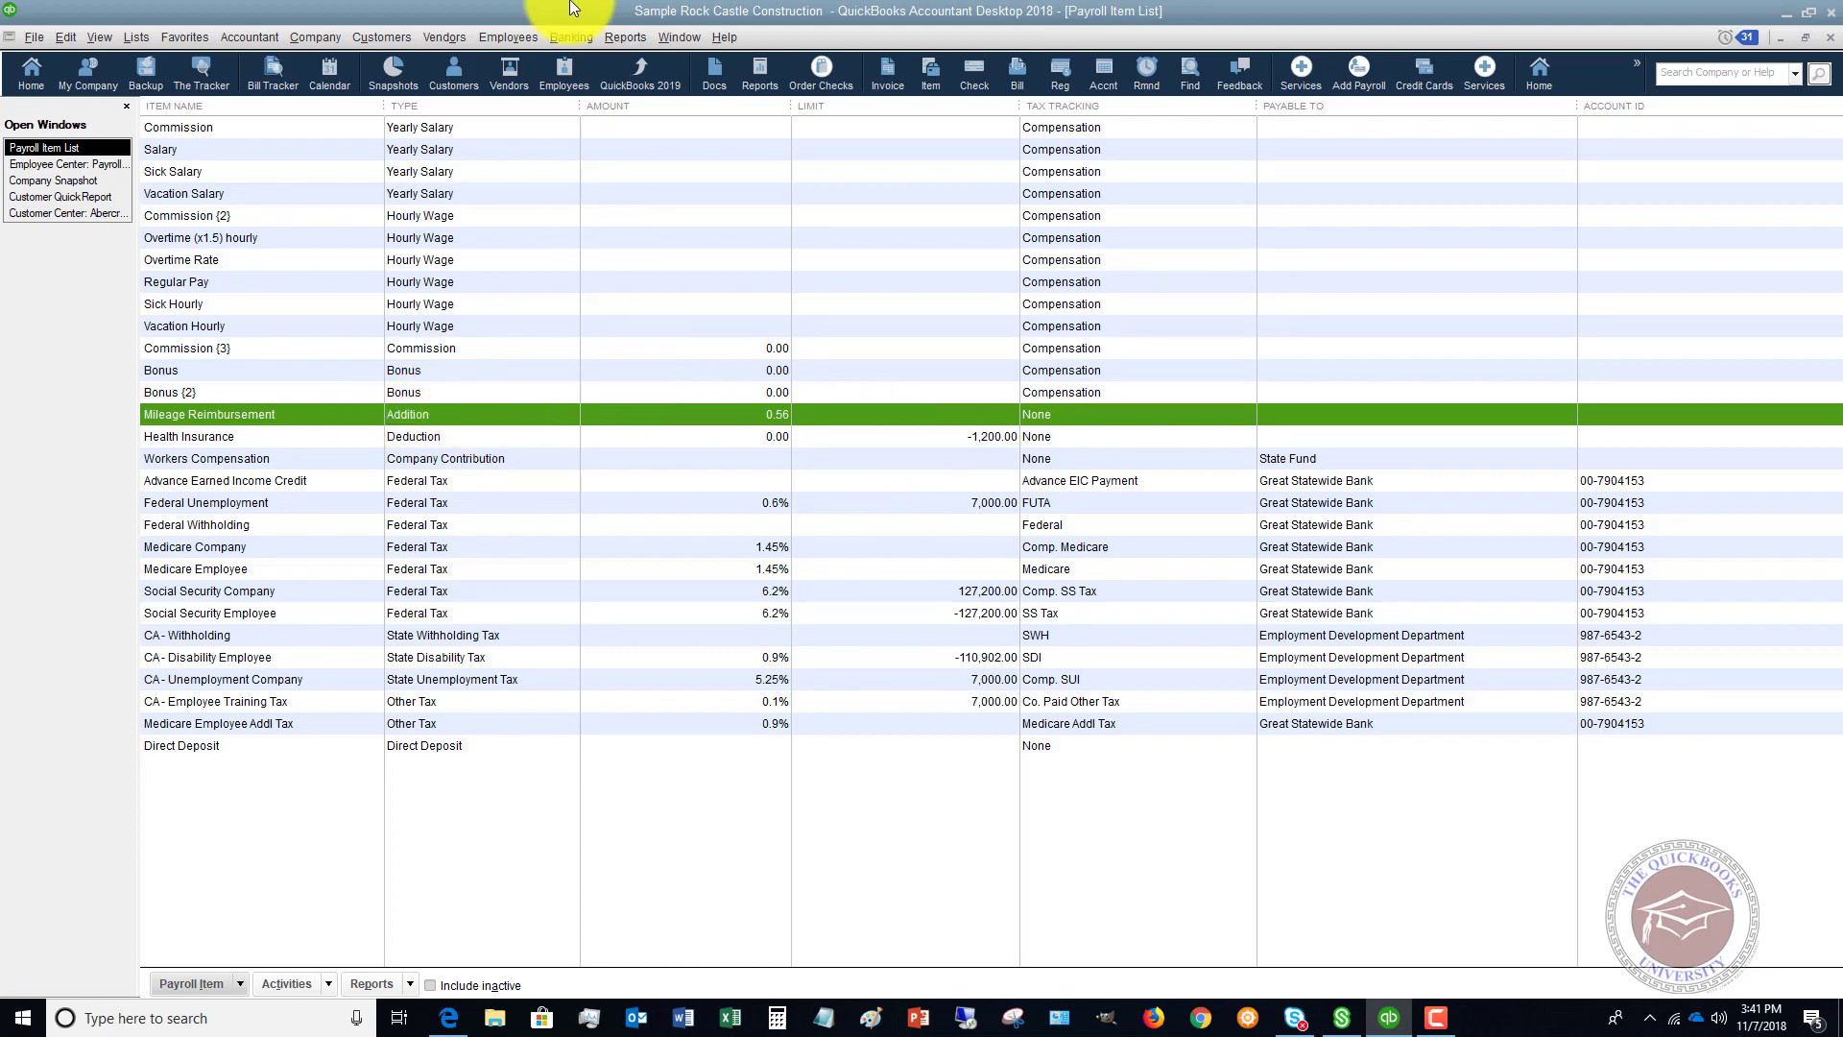
Open the 12/29/2007 biweekly scheduled payroll and preview the first employee's paycheck
left_click(515, 39)
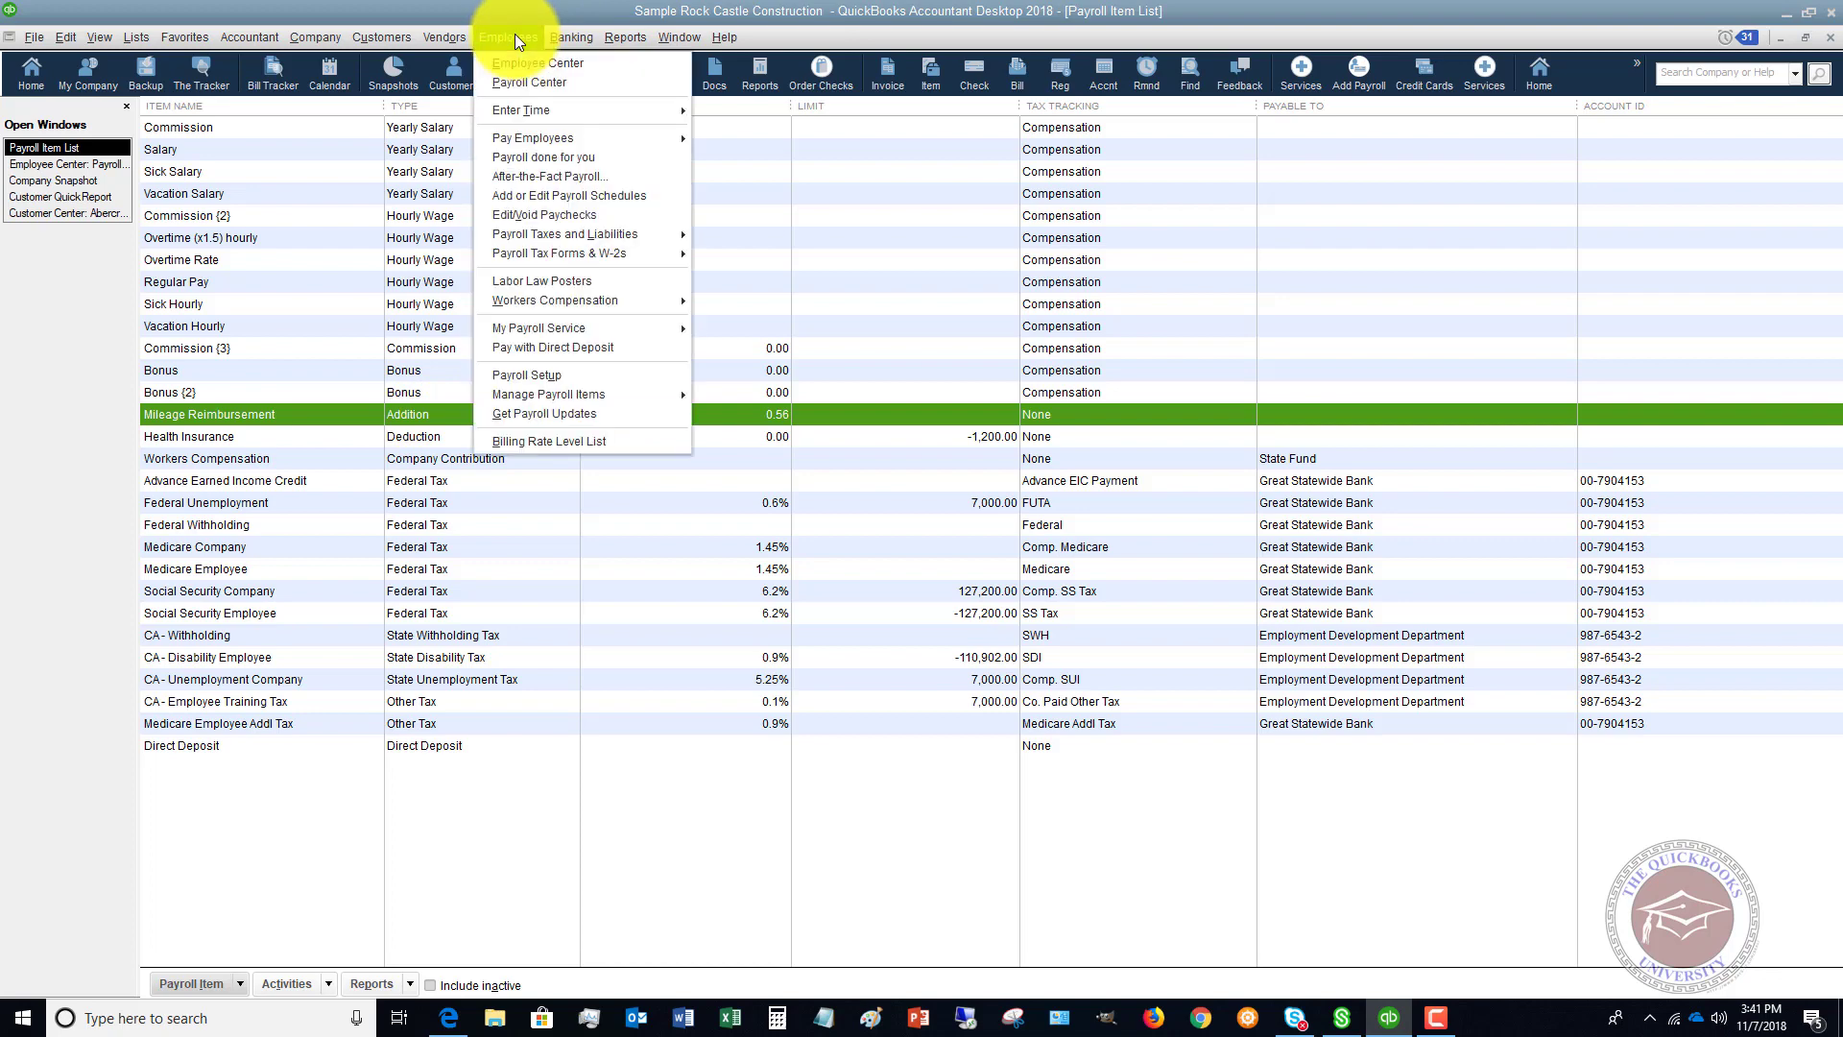
mouse_move(527, 141)
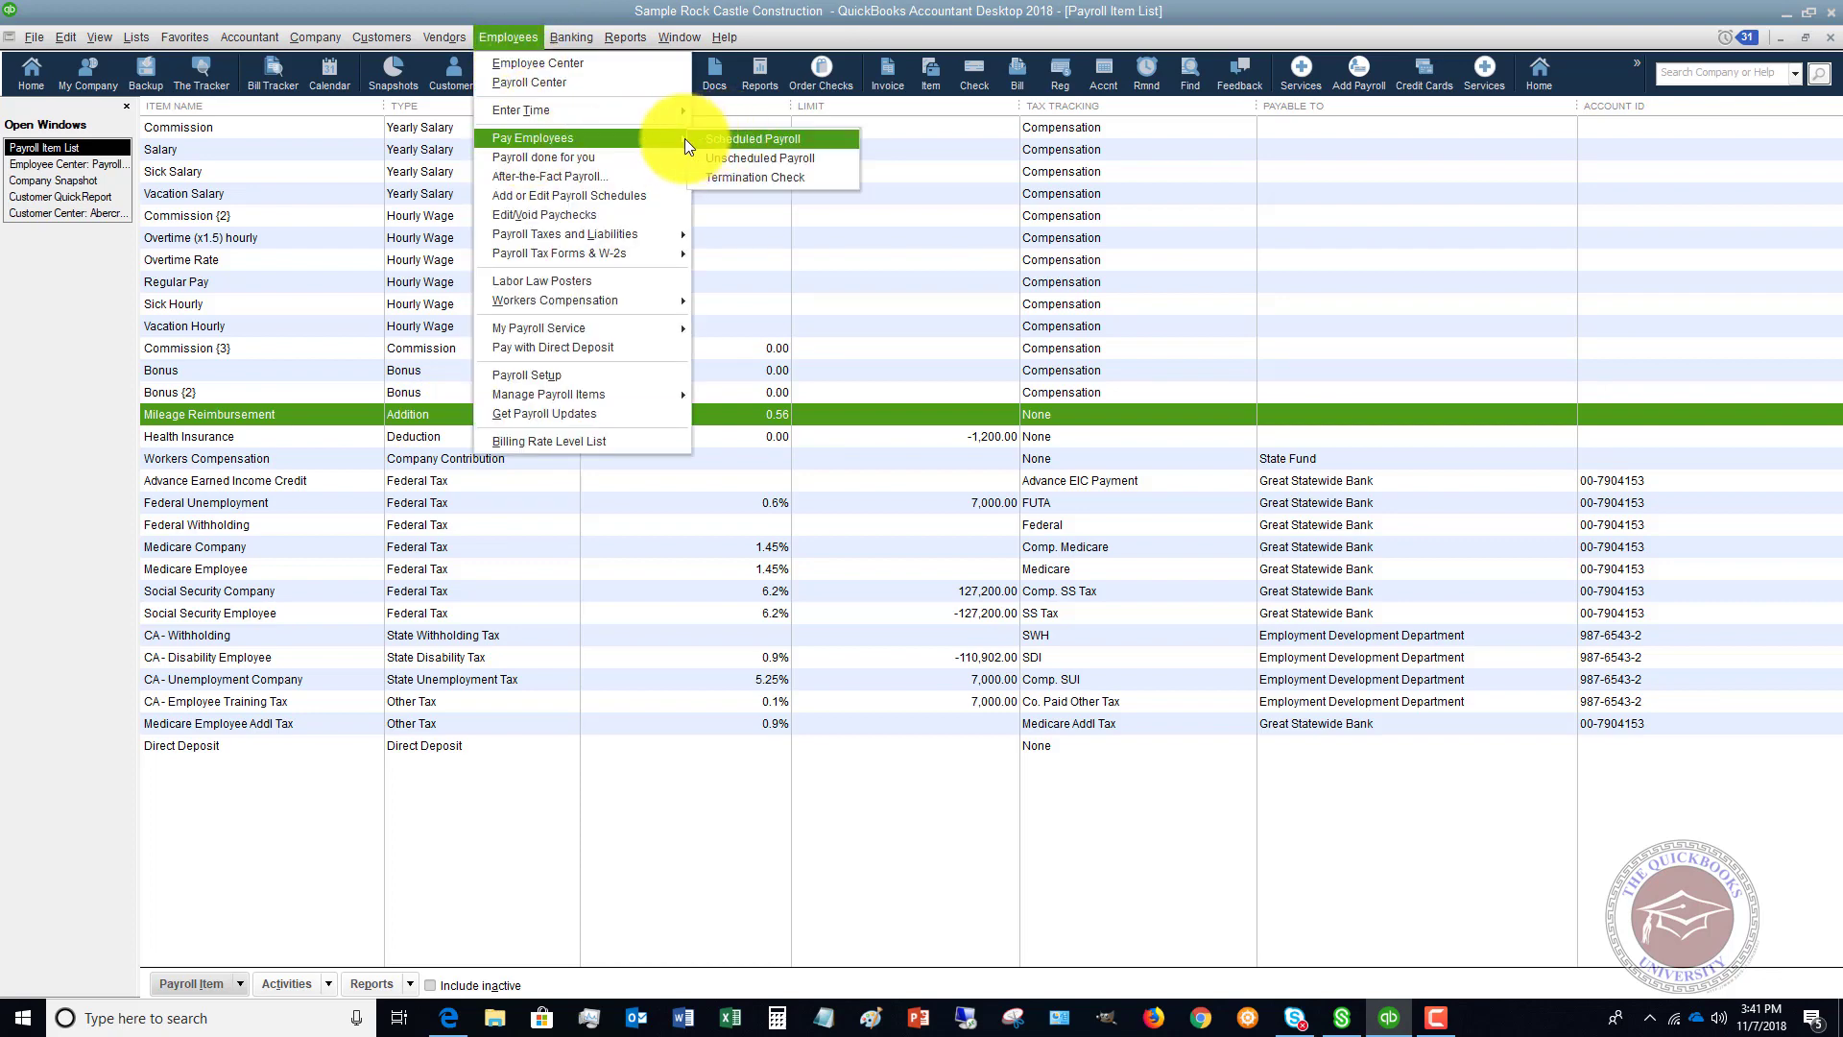
left_click(743, 141)
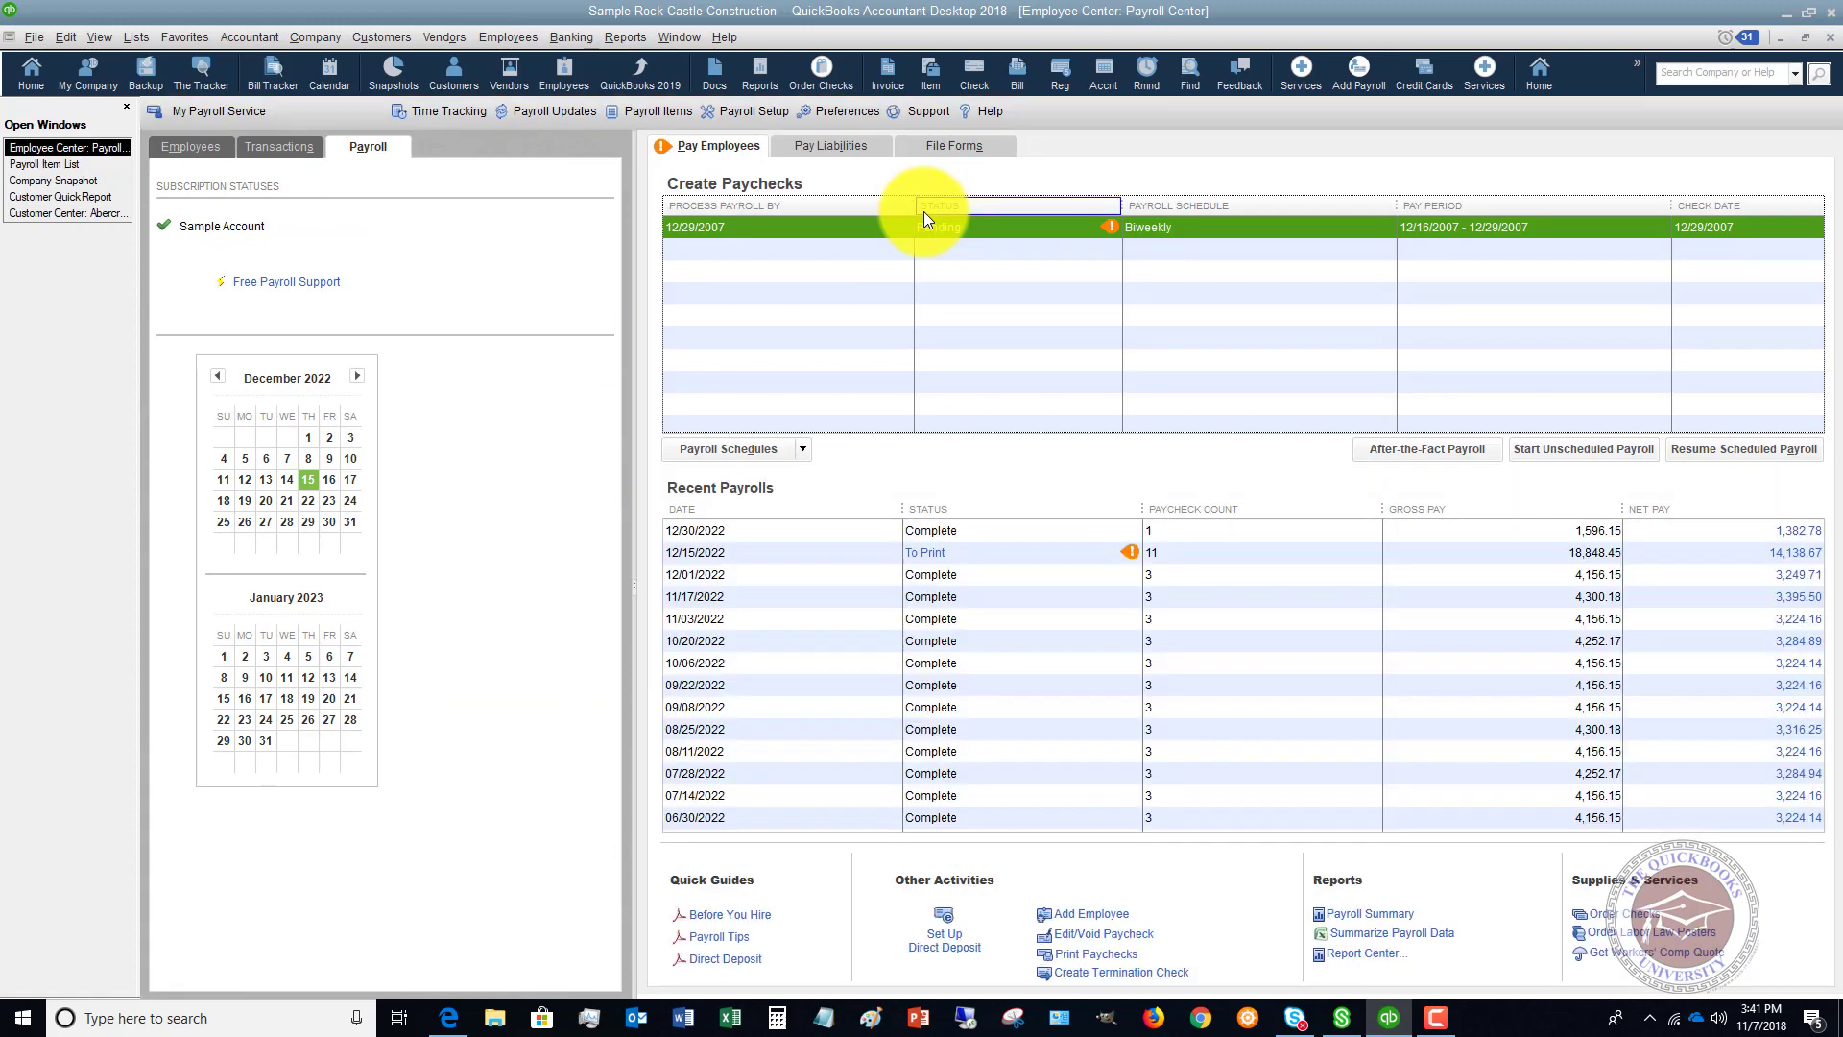
double_click(820, 226)
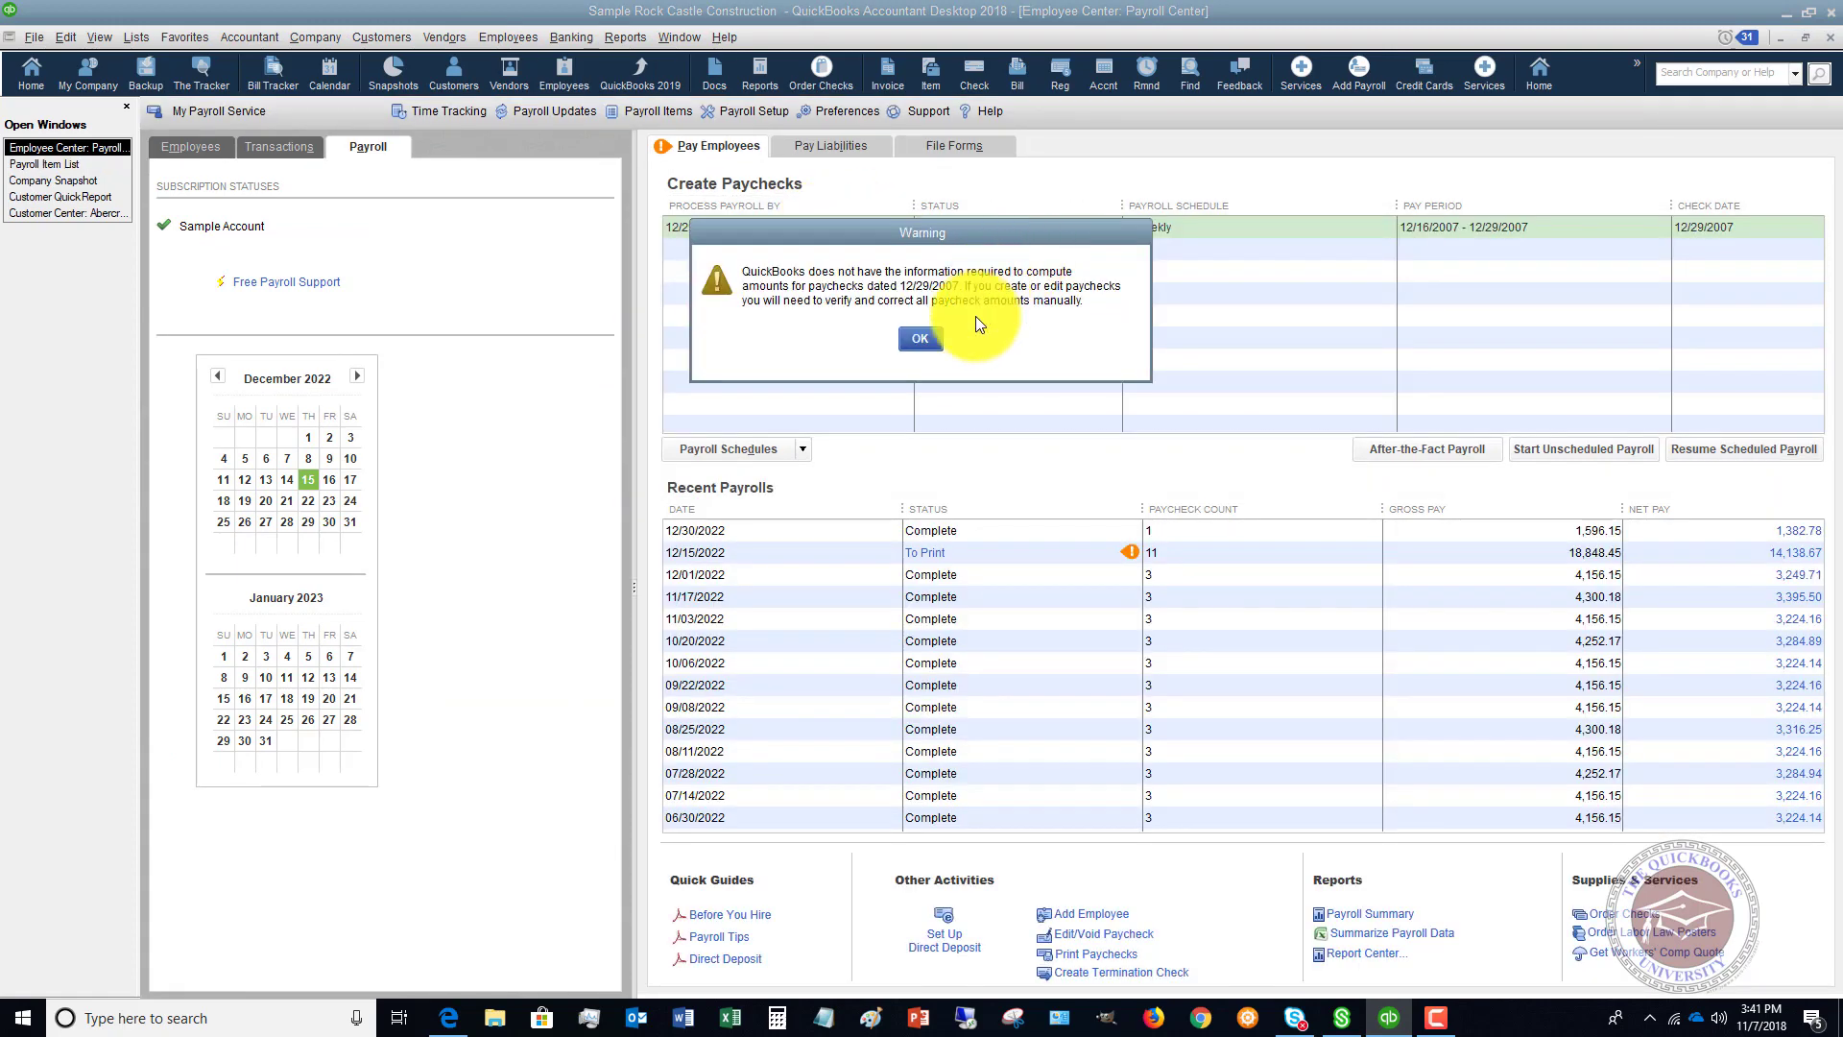
left_click(920, 339)
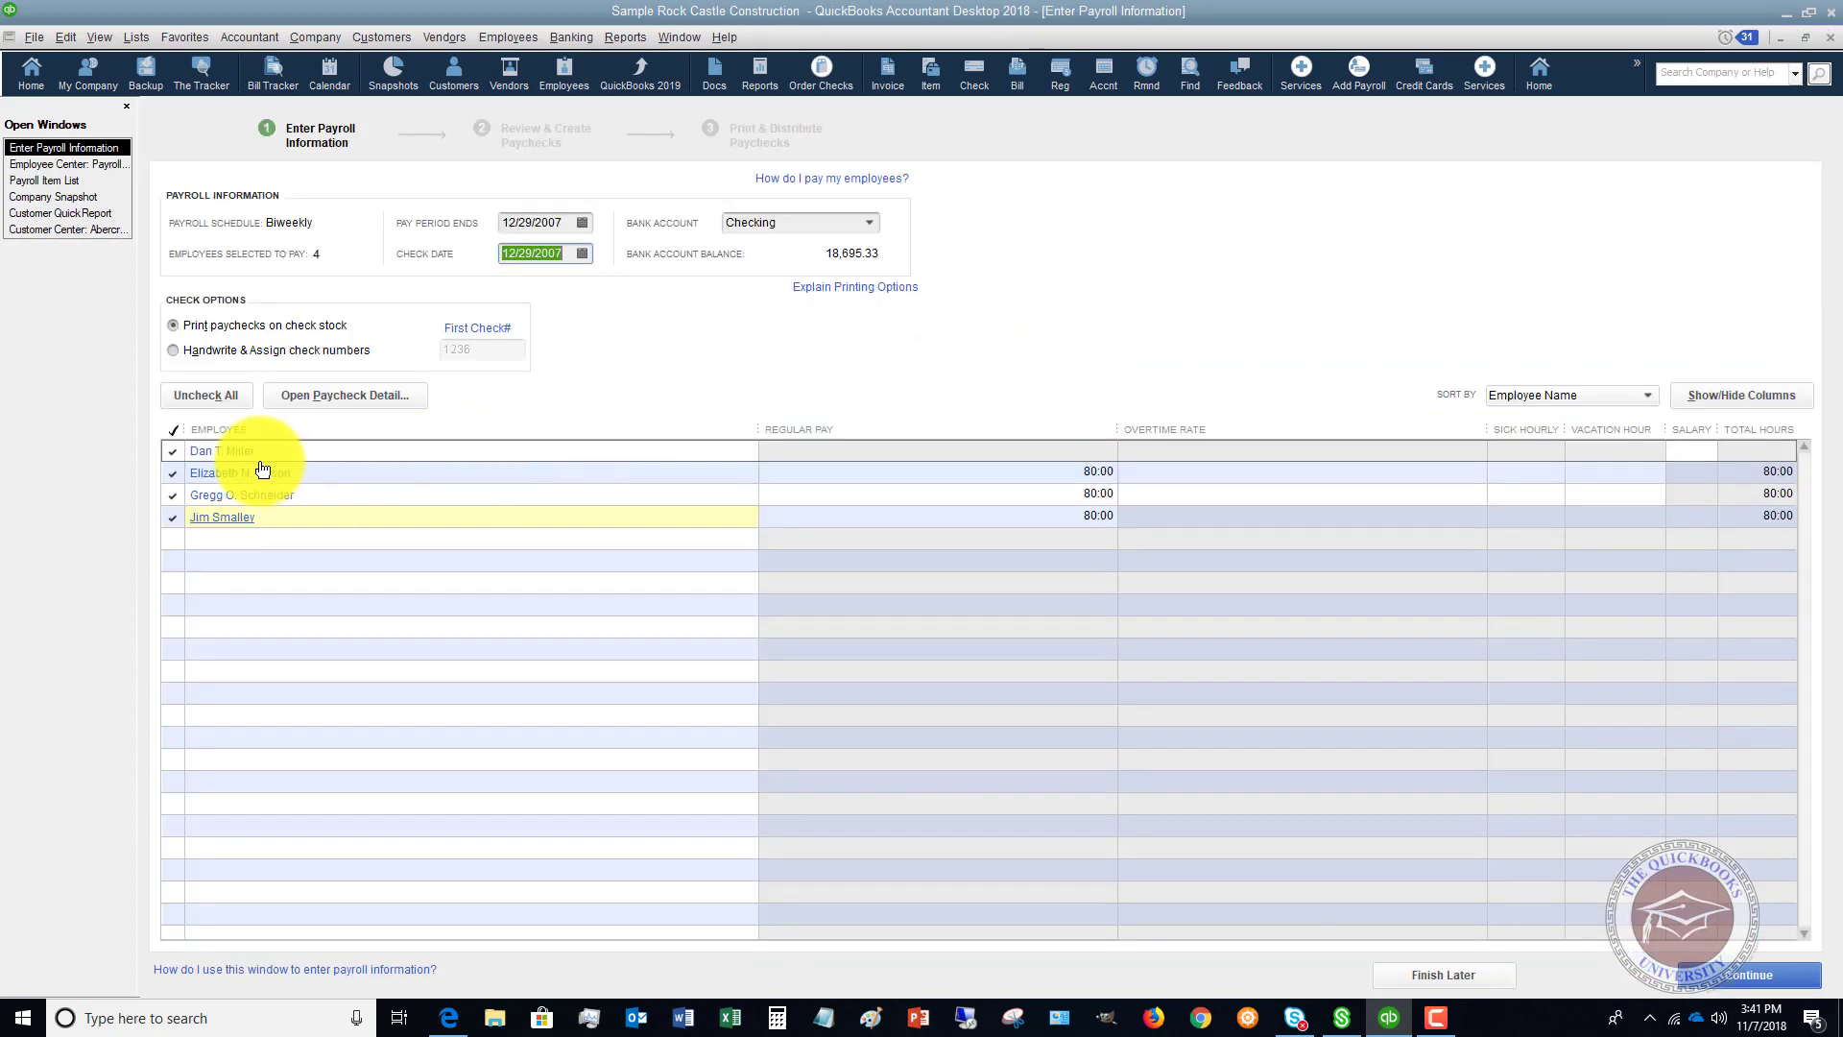
left_click(238, 455)
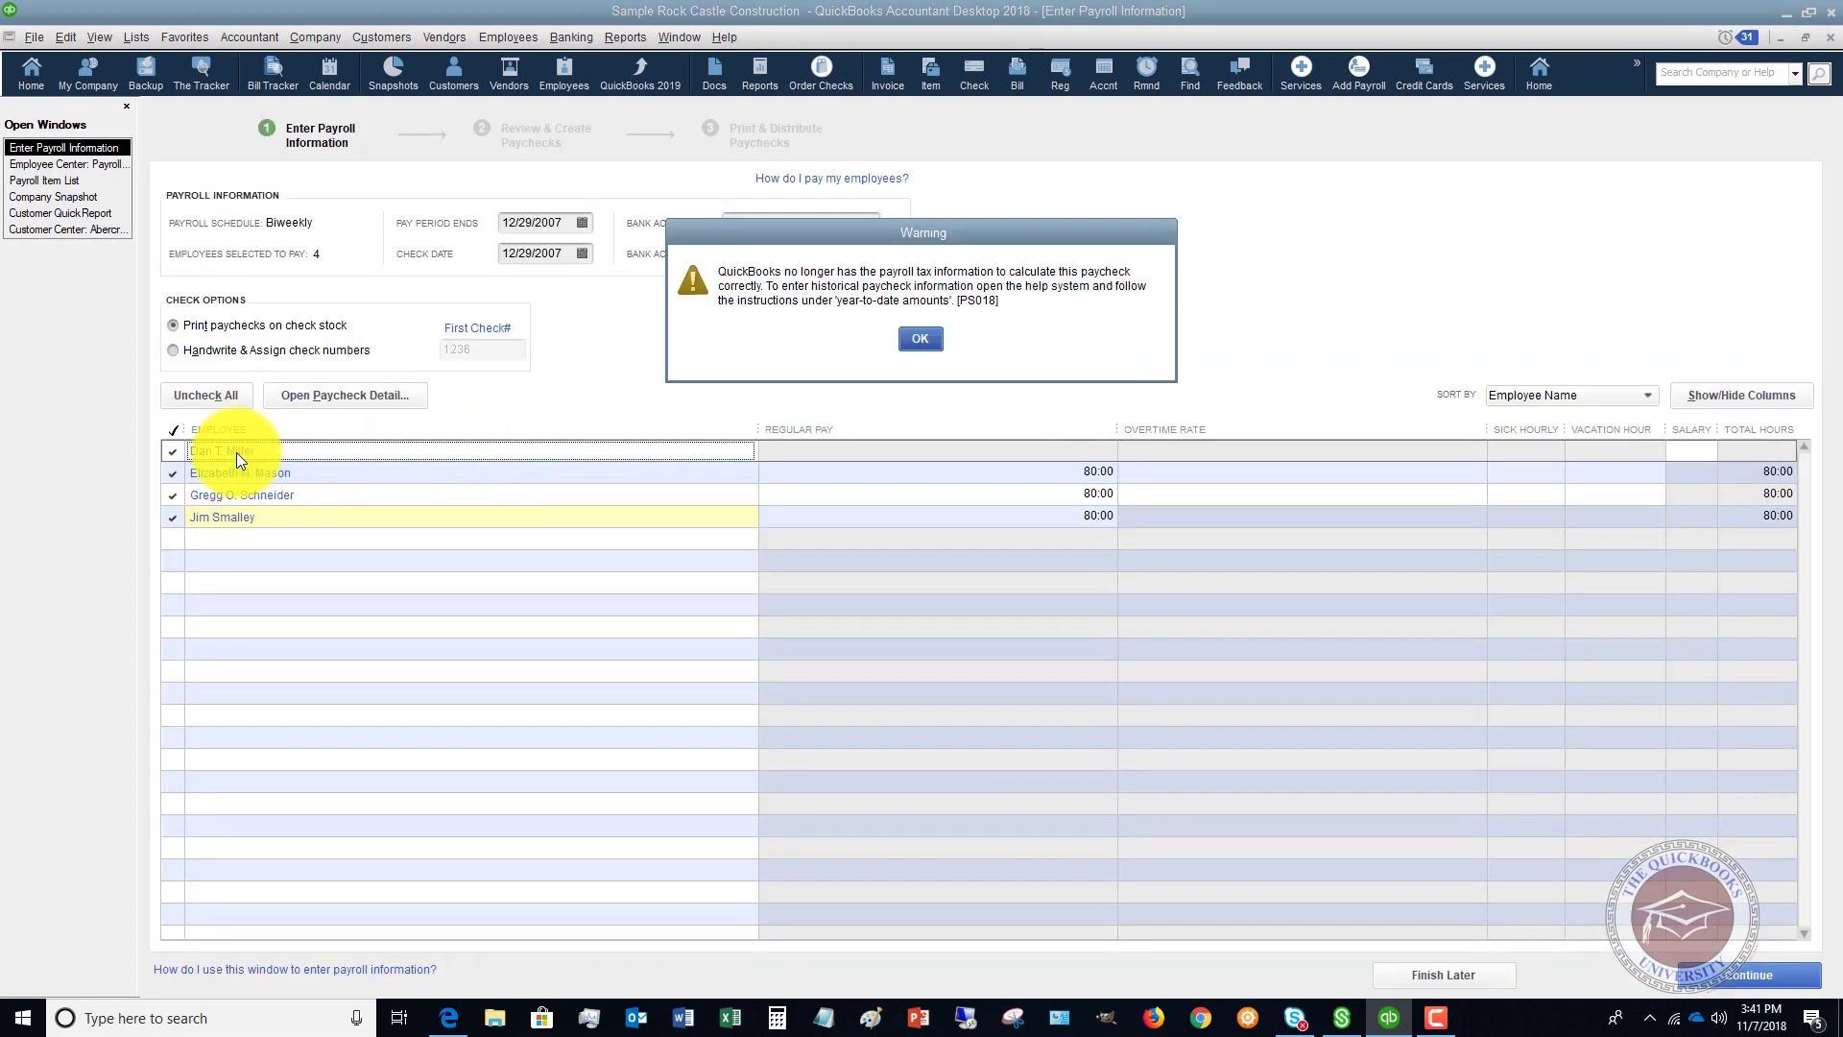
left_click(922, 336)
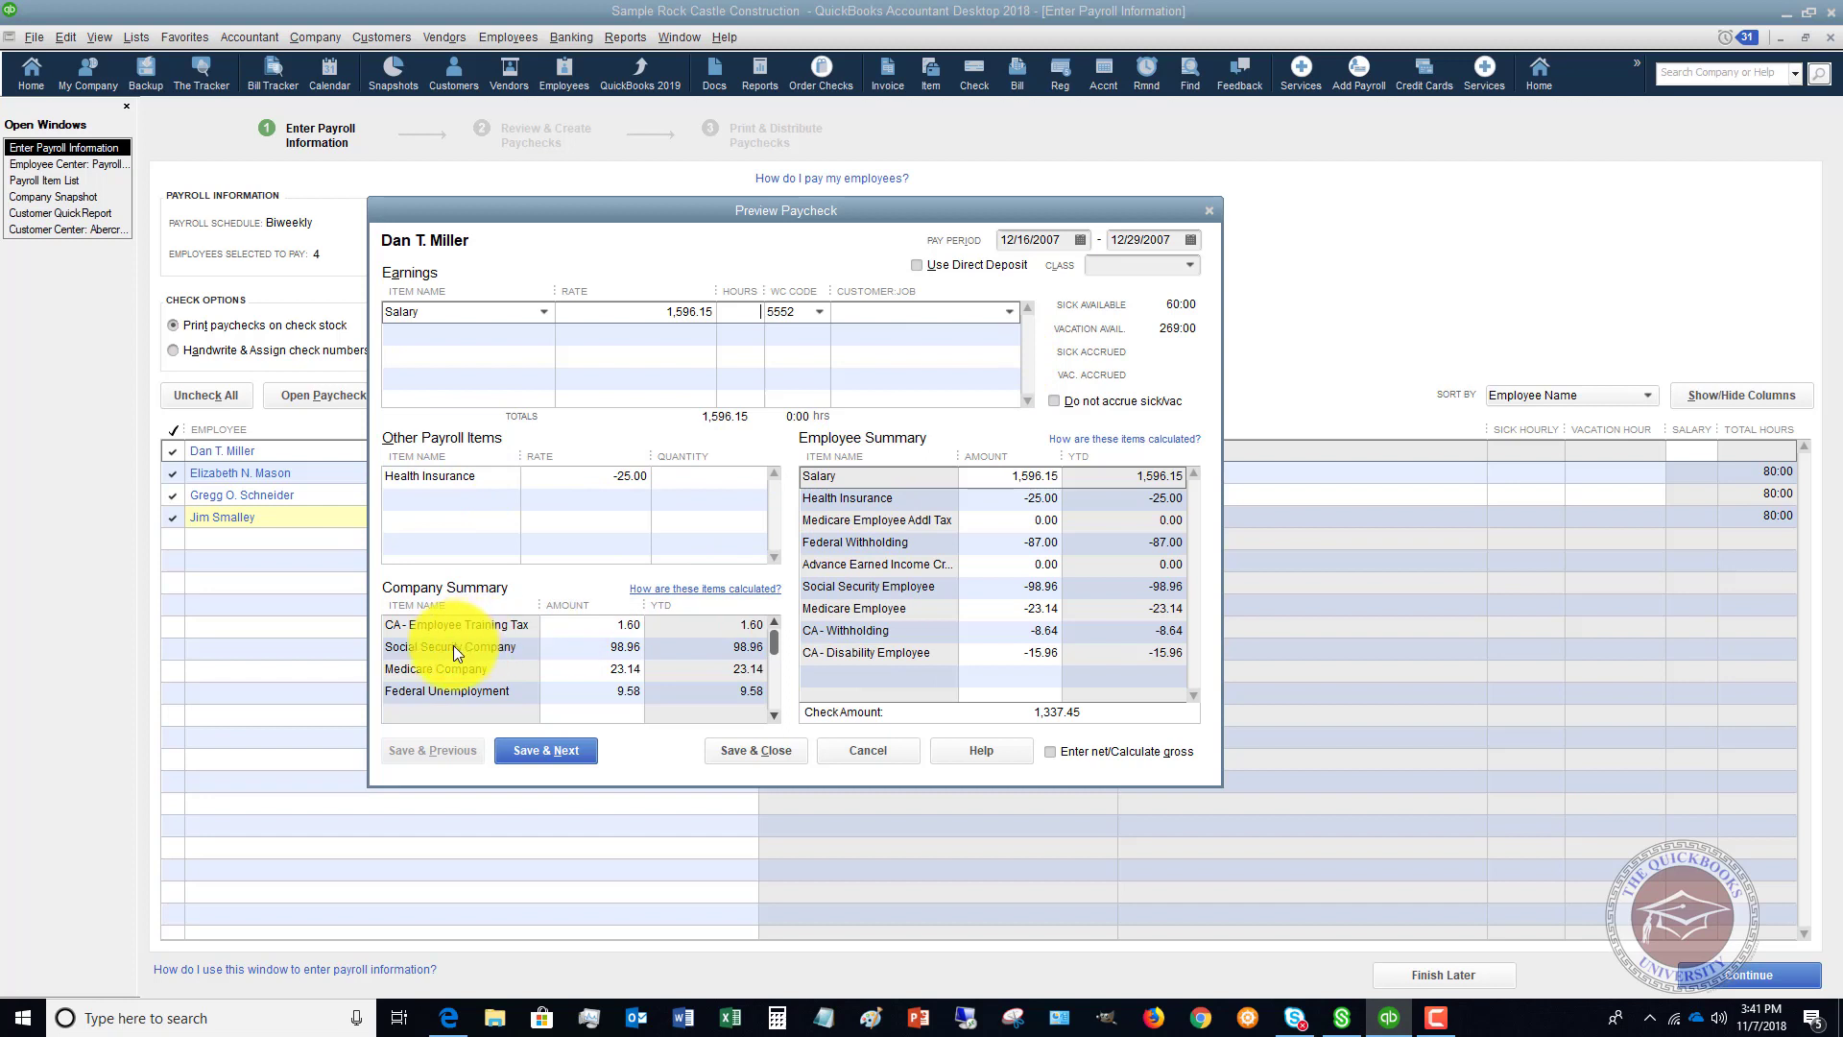
Add a Mileage Reimbursement line with quantity 153 under Other Payroll Items
left_click(468, 499)
left_click(510, 499)
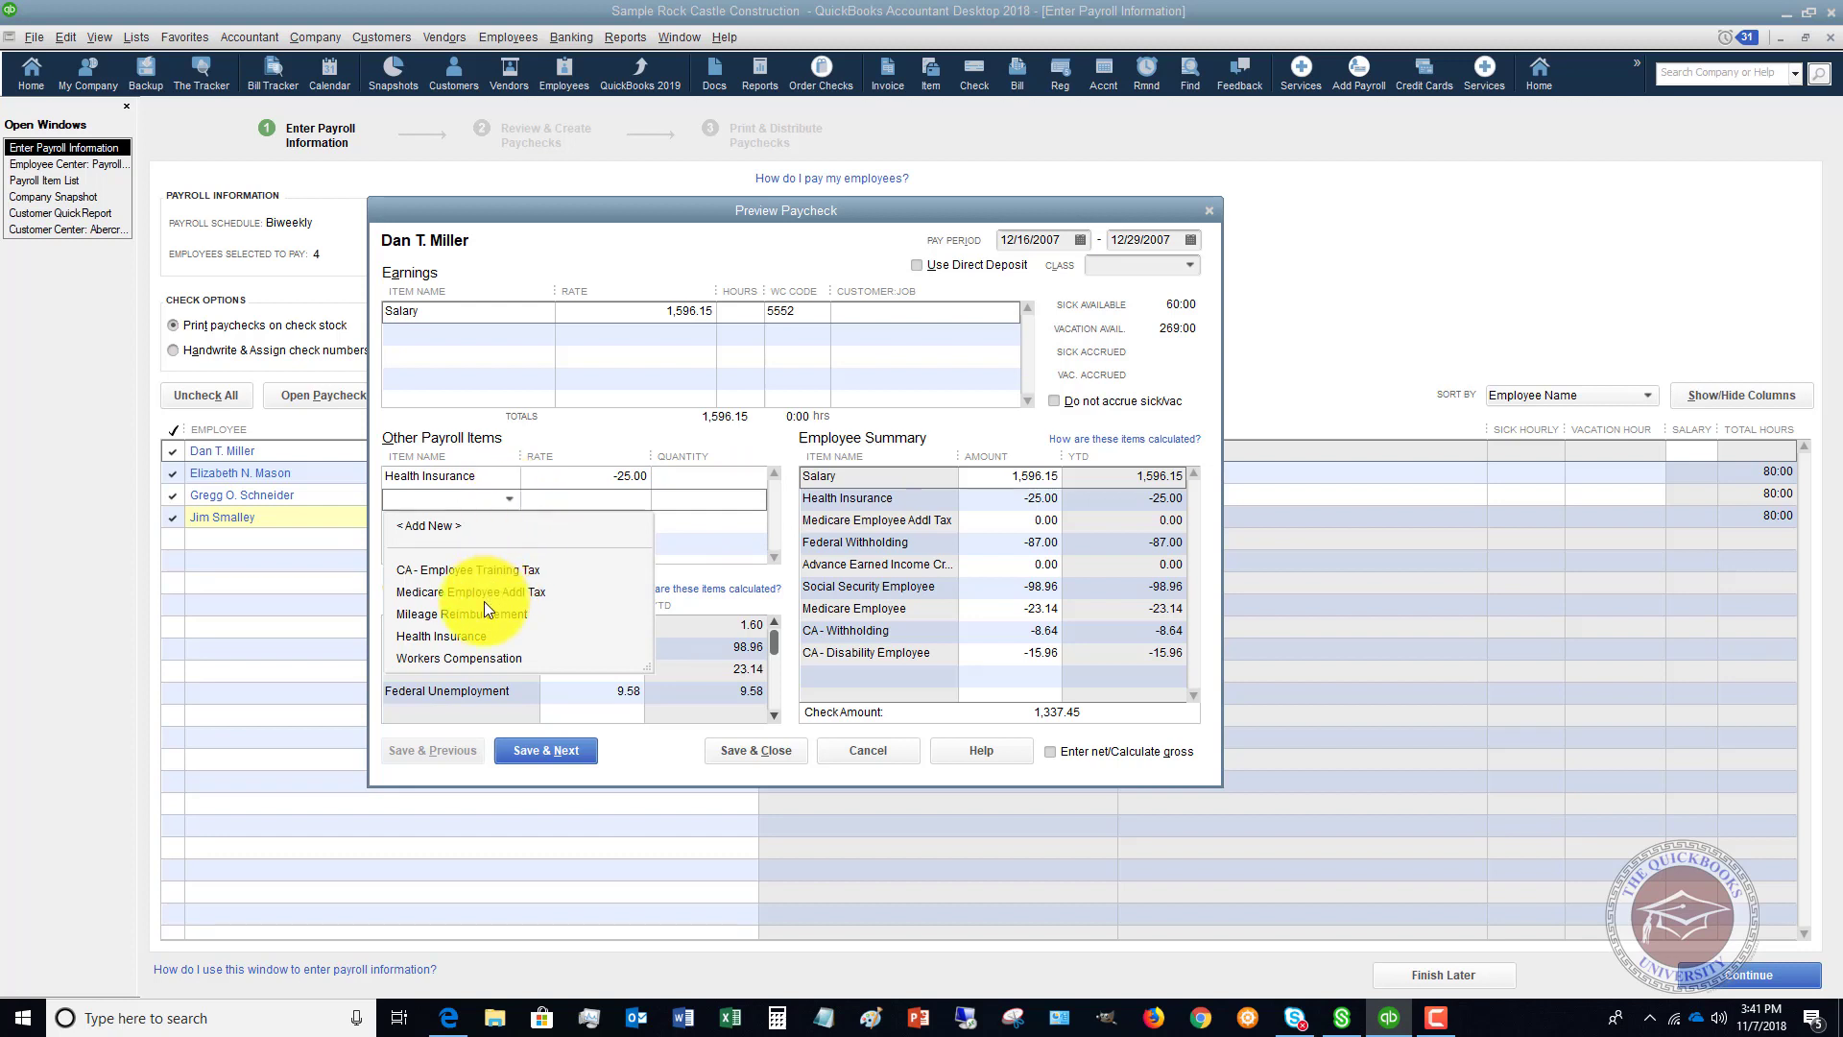
left_click(430, 613)
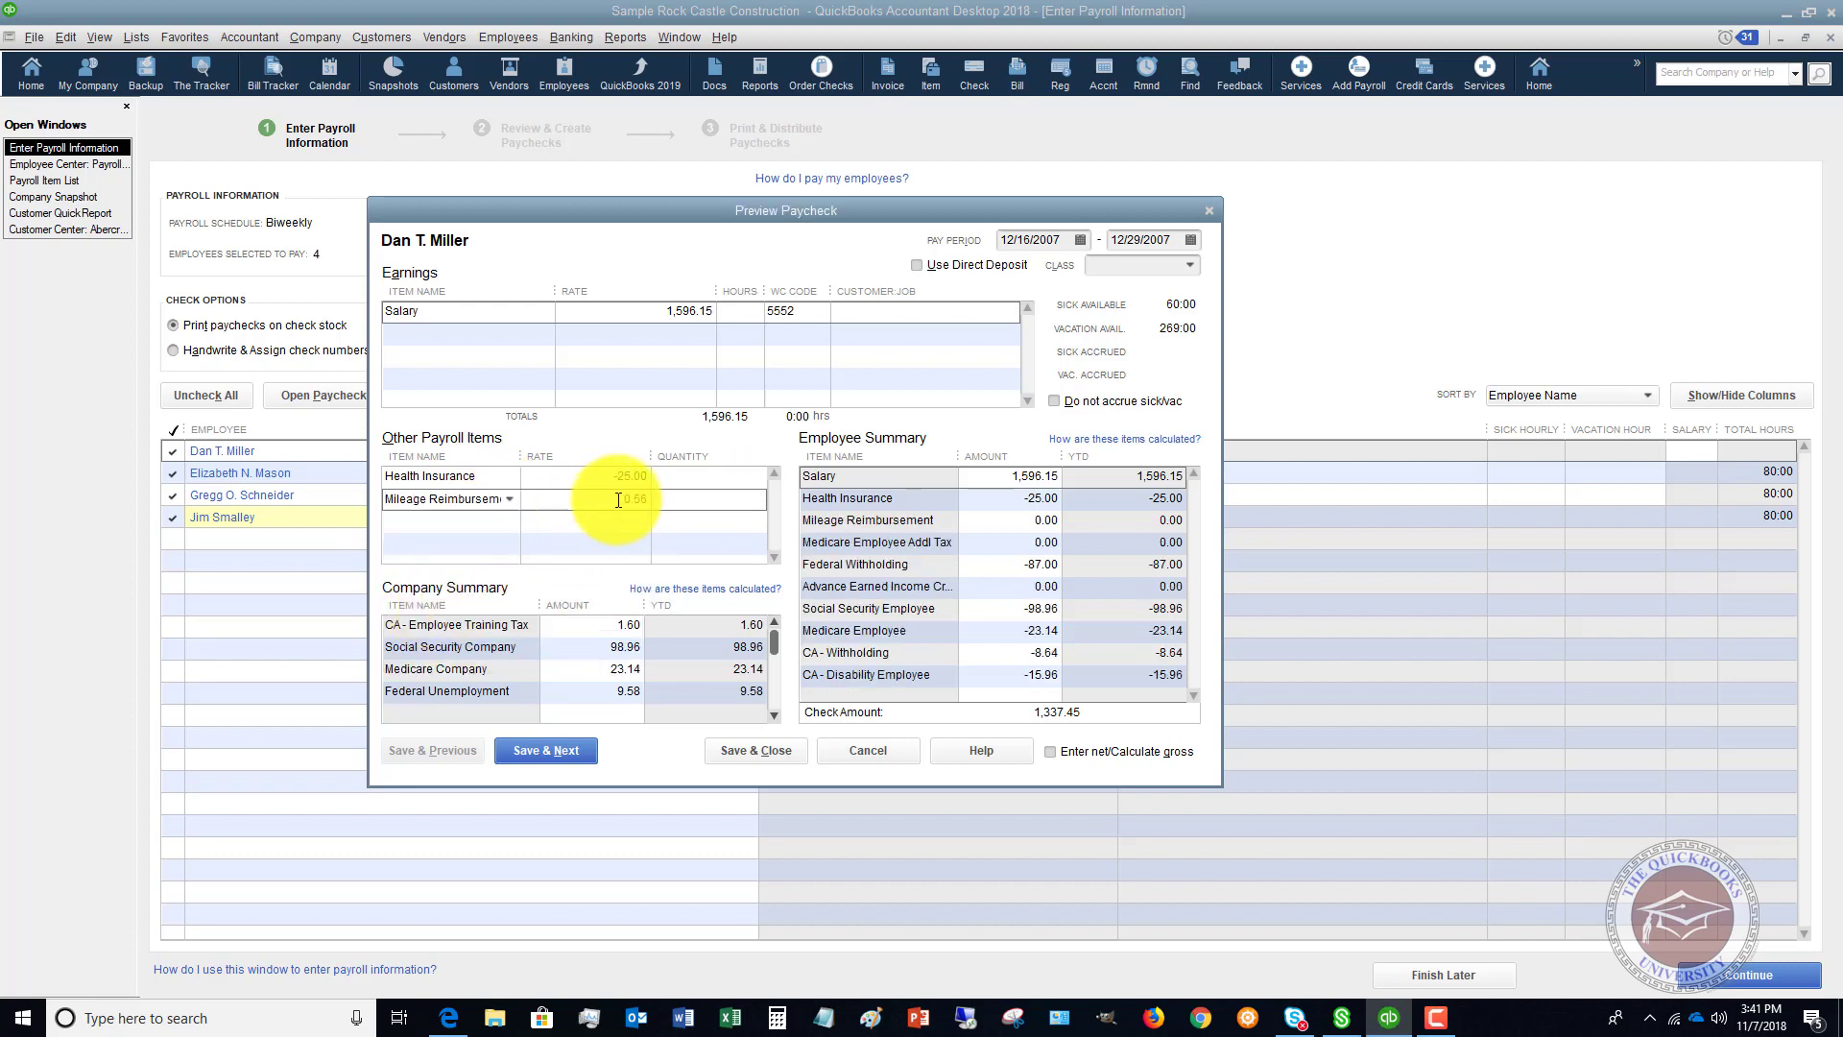
left_click(681, 500)
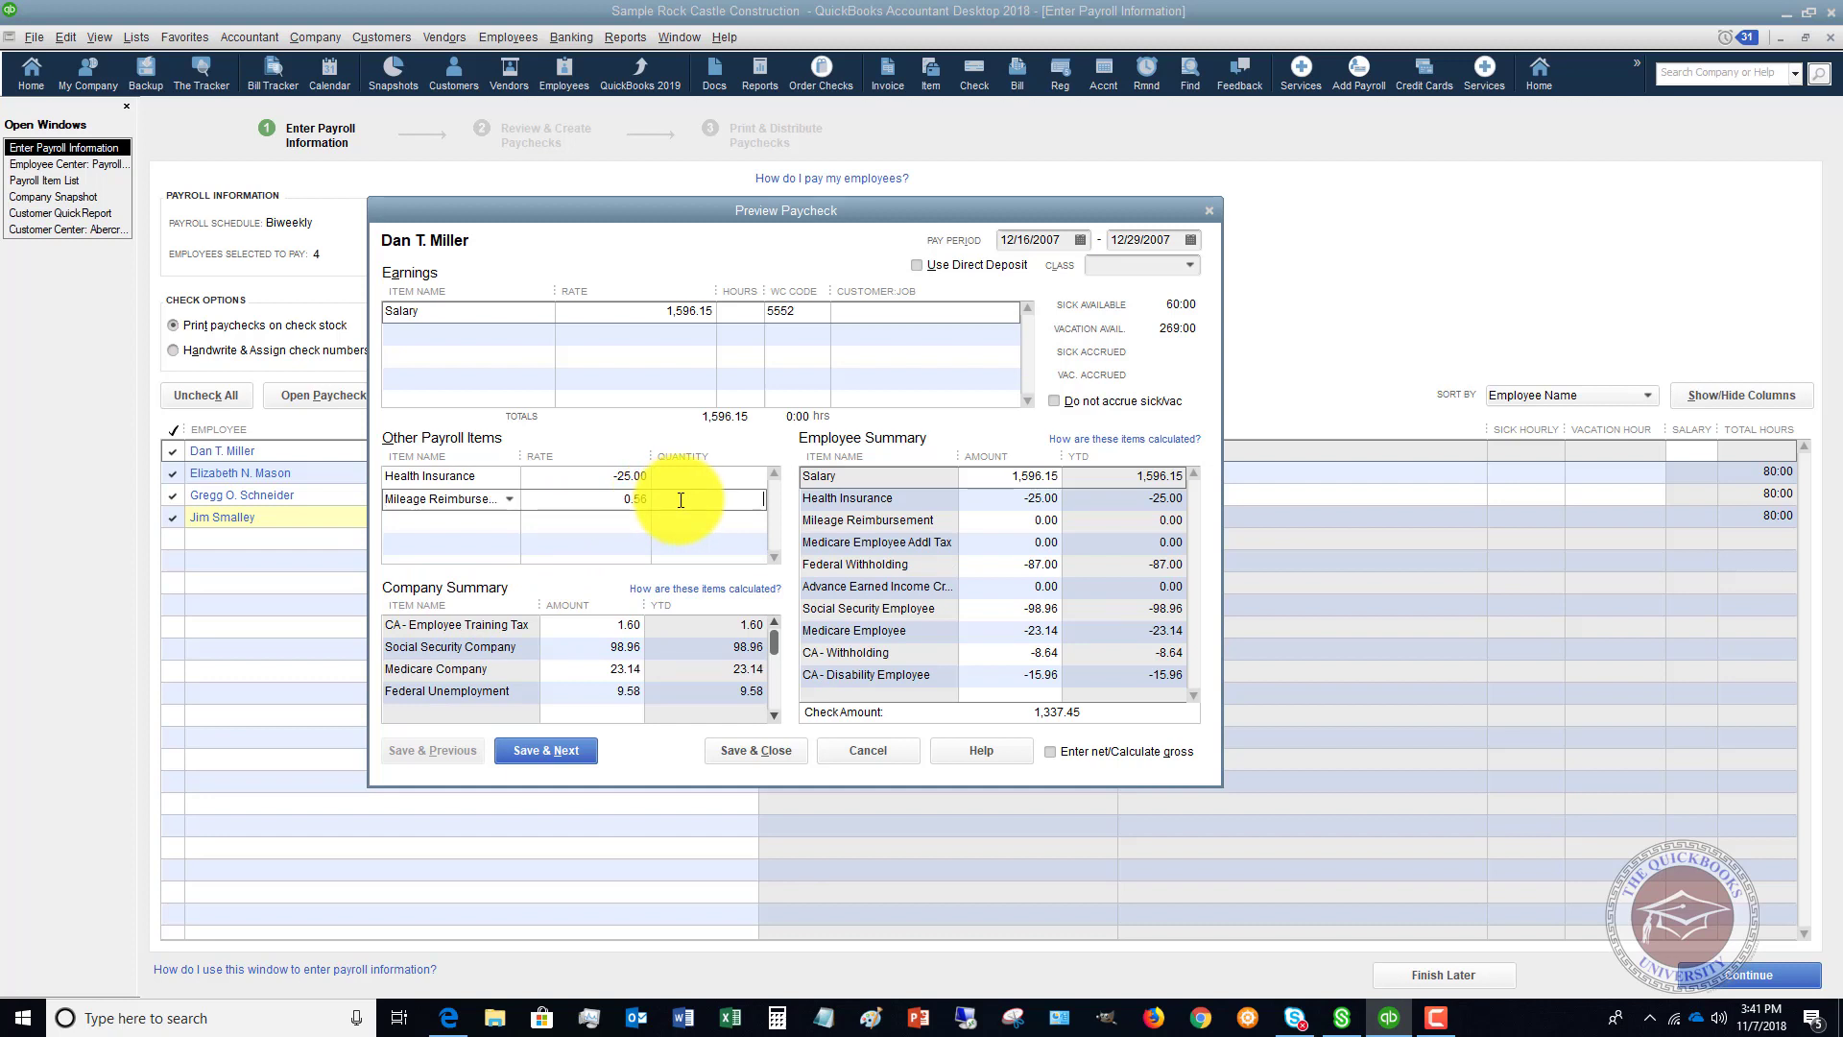
type("153")
key("Tab")
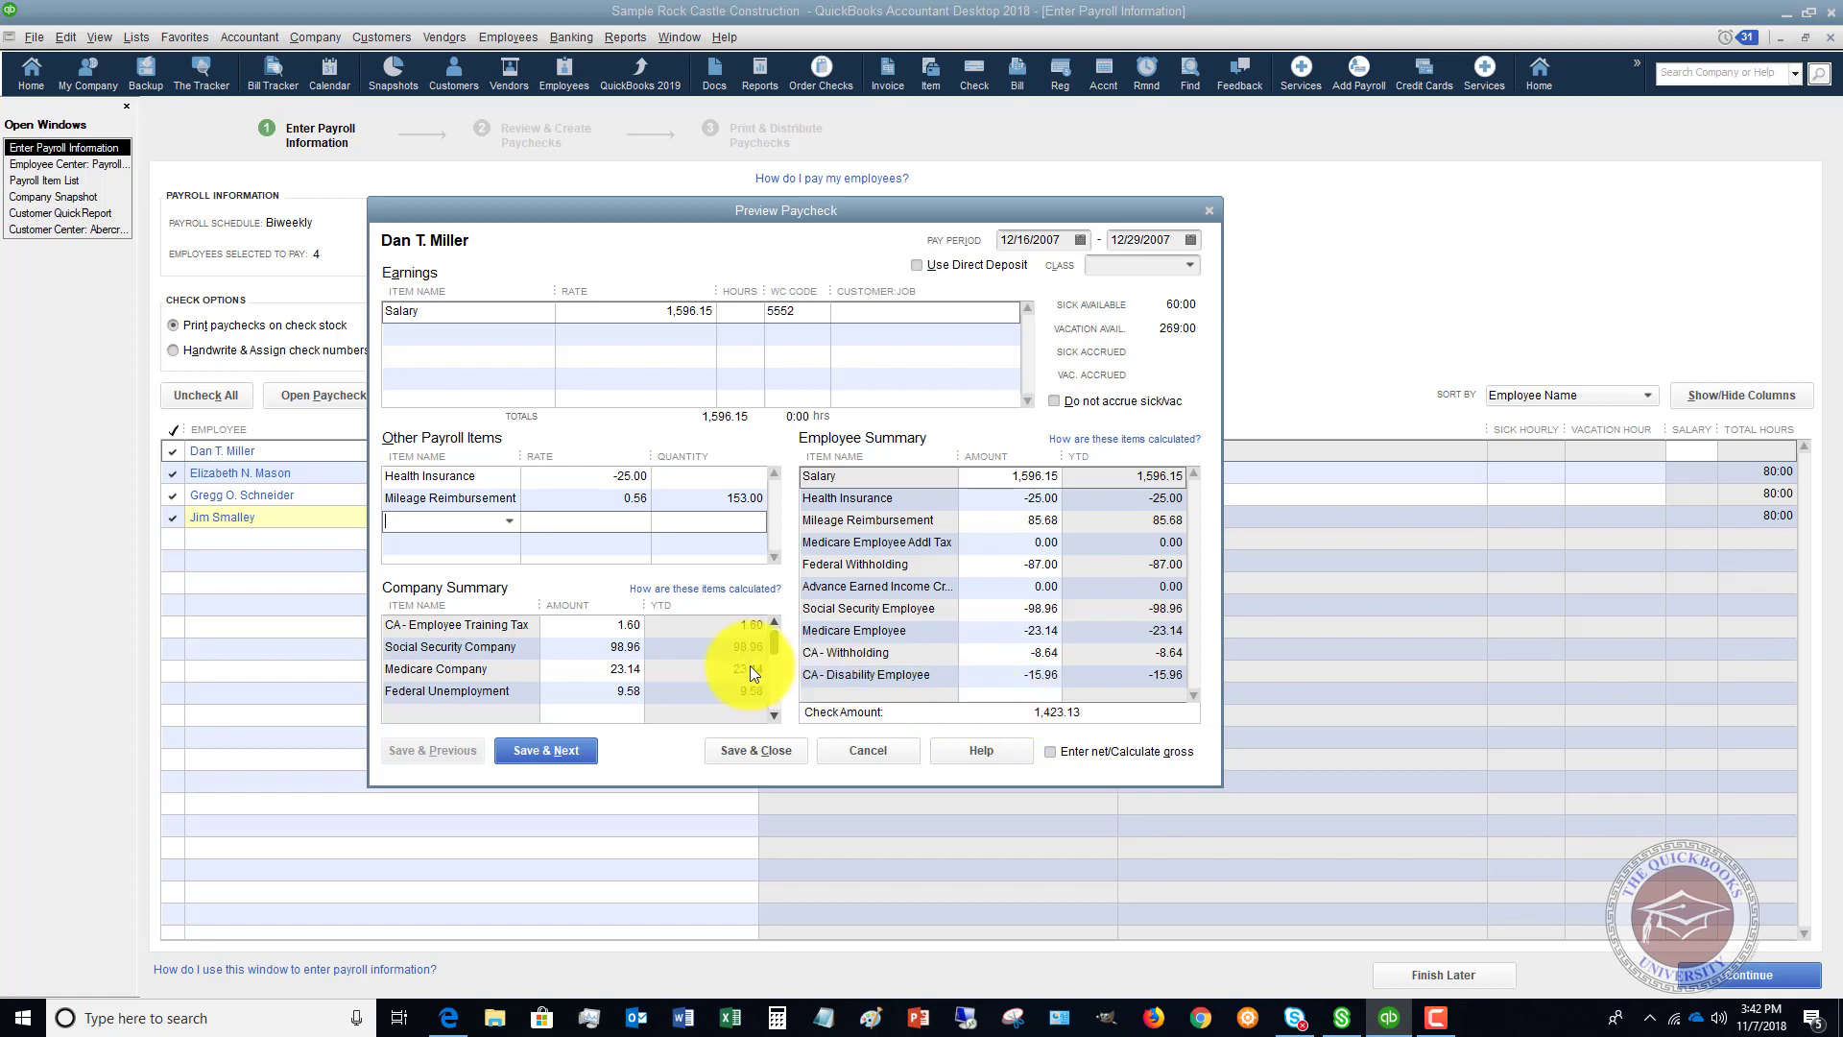
Cancel the paycheck preview, confirm discarding changes, and go to Home
left_click(857, 753)
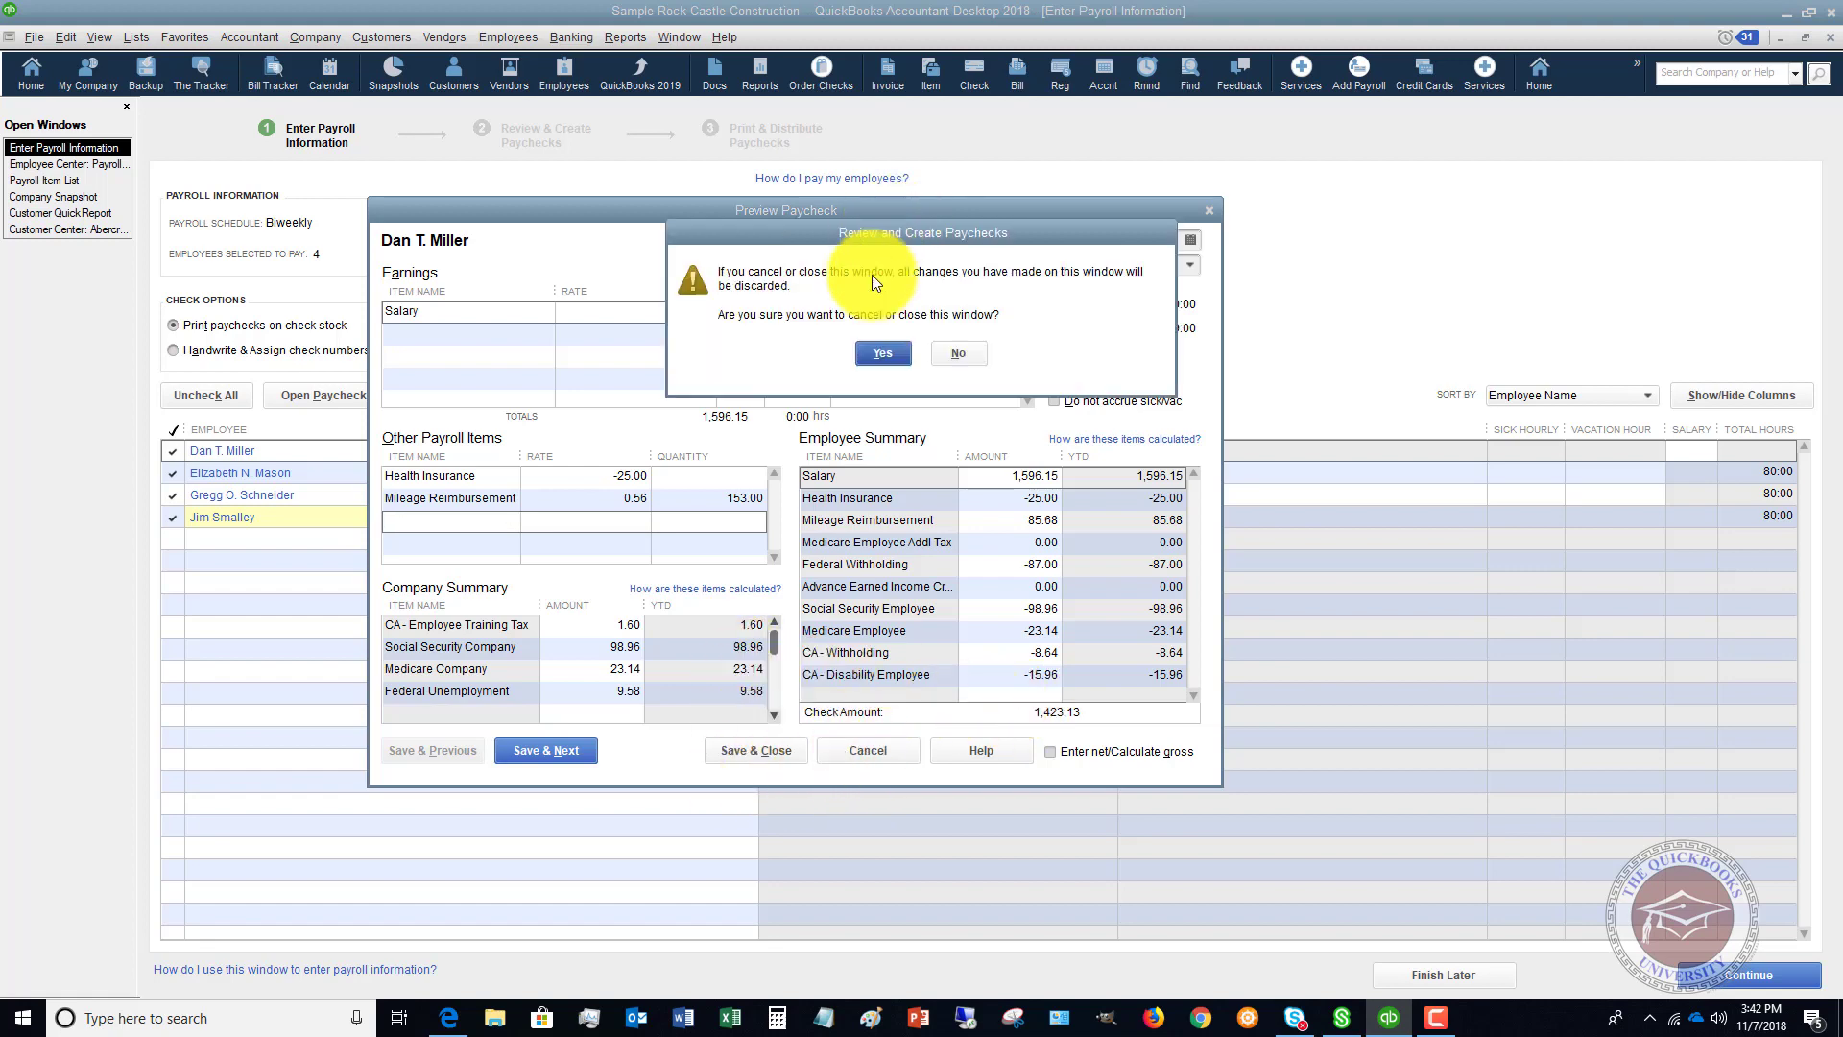
left_click(867, 355)
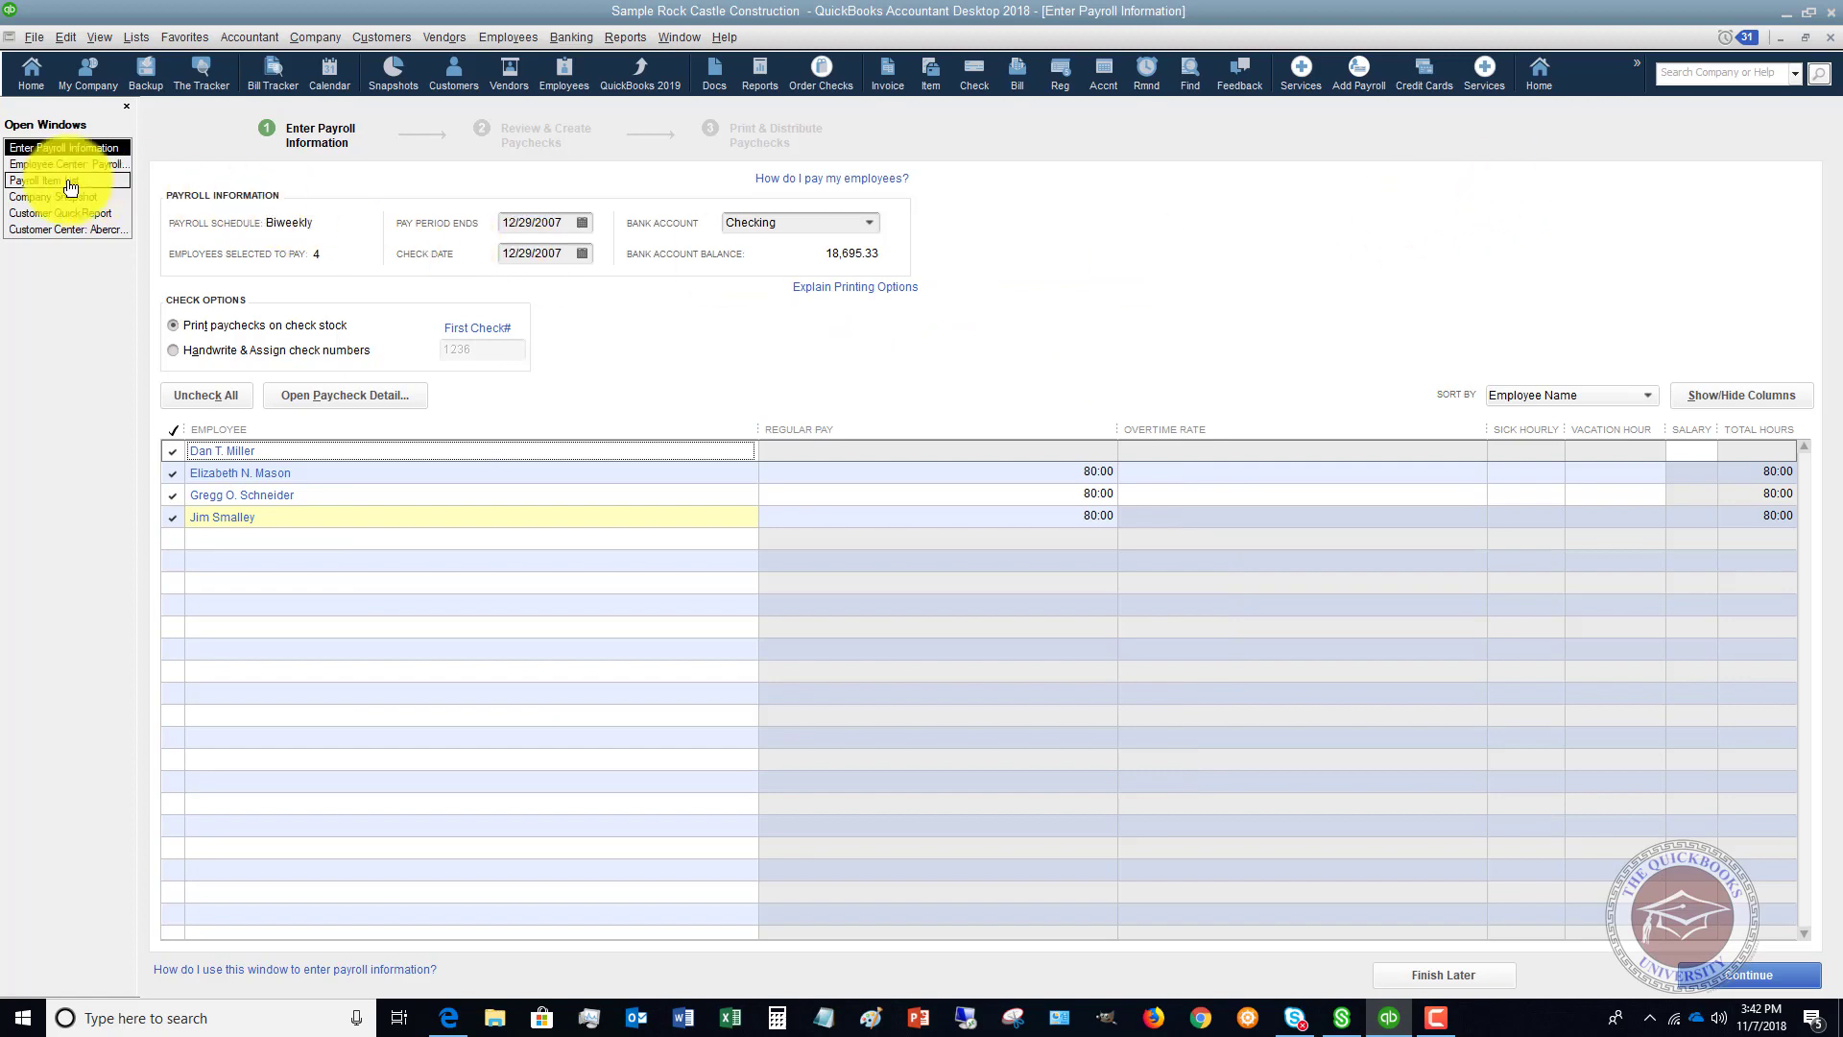
left_click(37, 60)
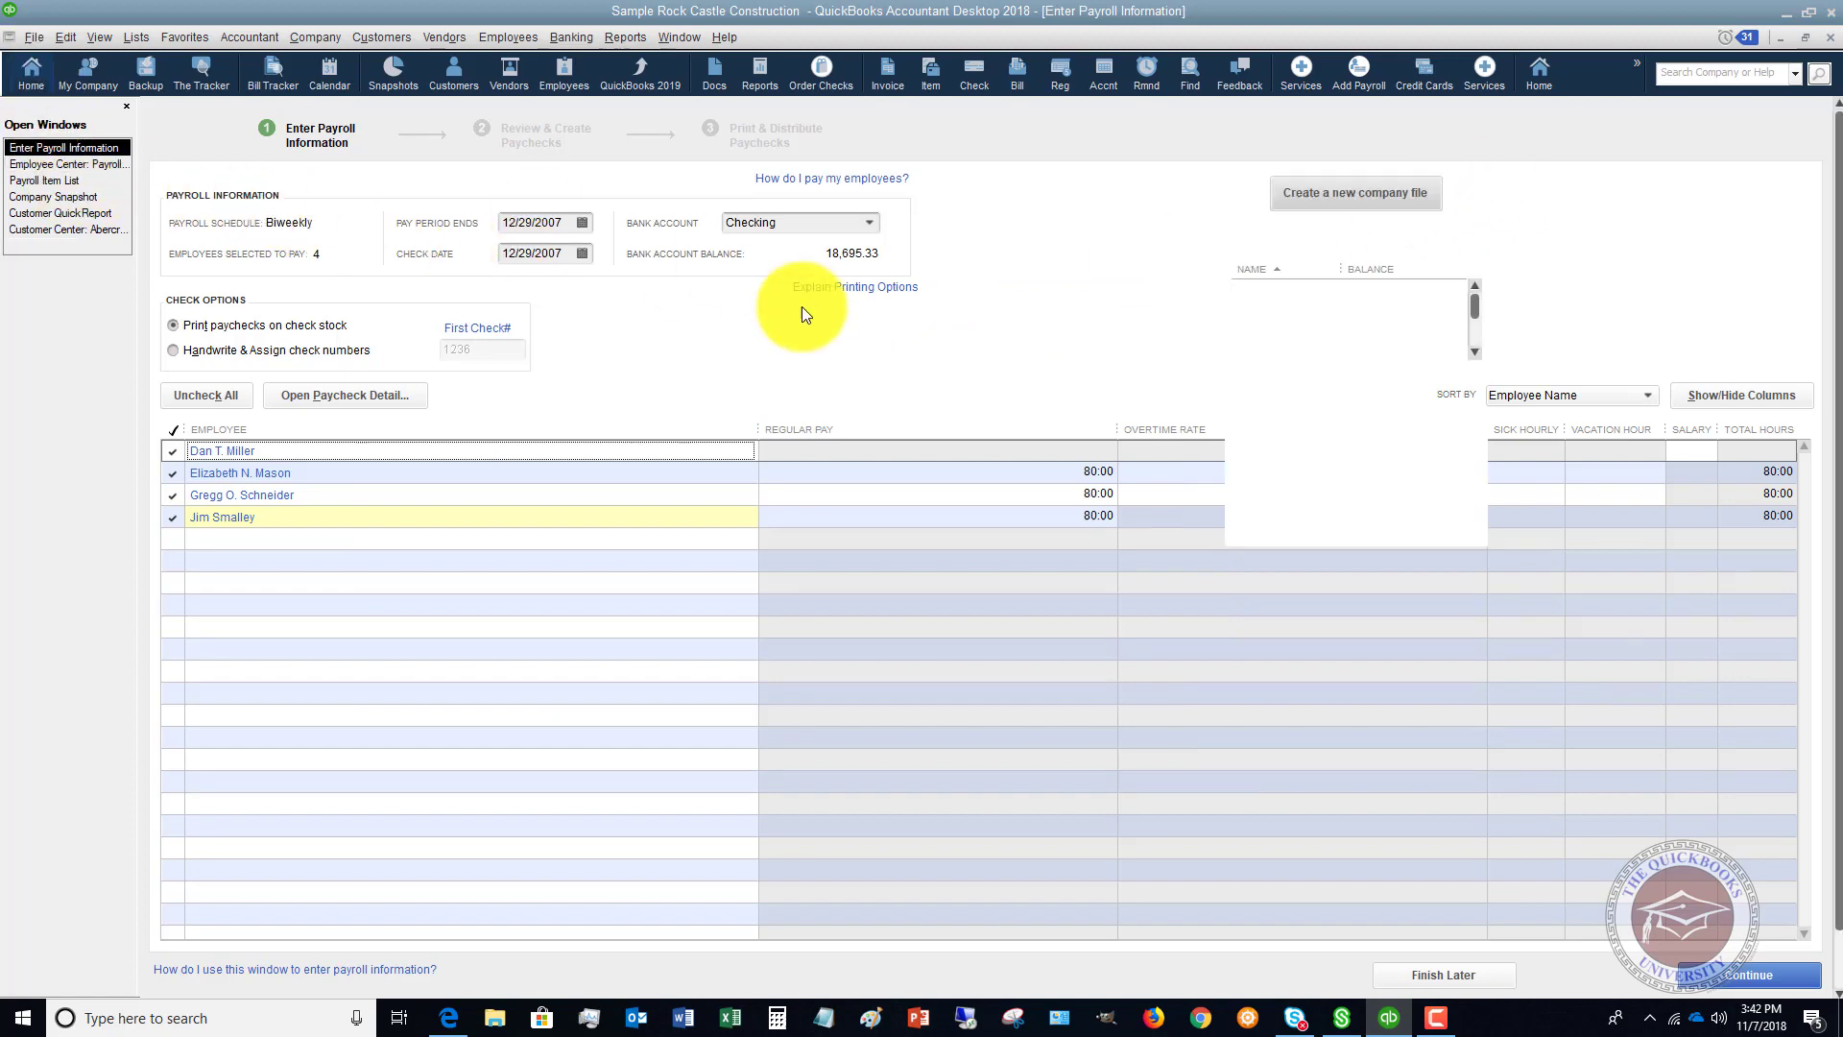